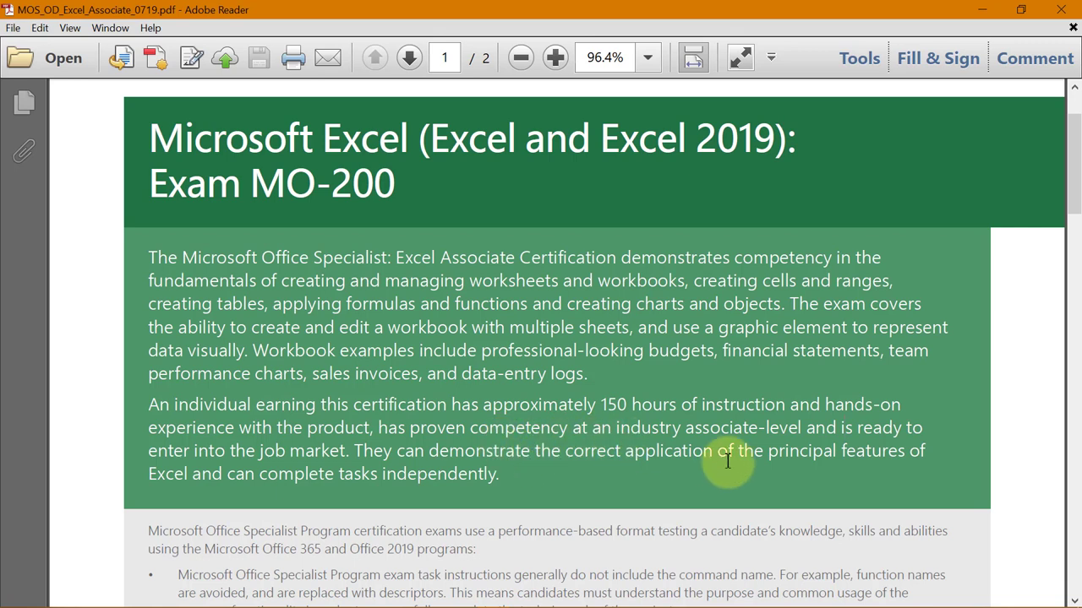
- Read through the MO-200 exam description and the objective domains on both pages of the PDF
scroll(583, 419, down, 5)
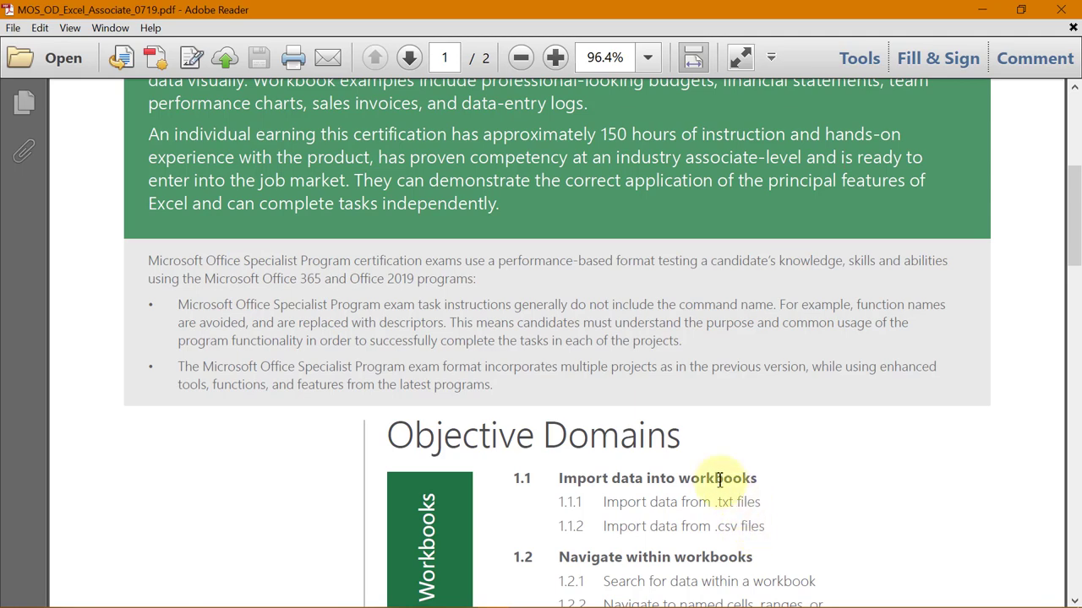
scroll(517, 379, up, 3)
scroll(505, 375, up, 2)
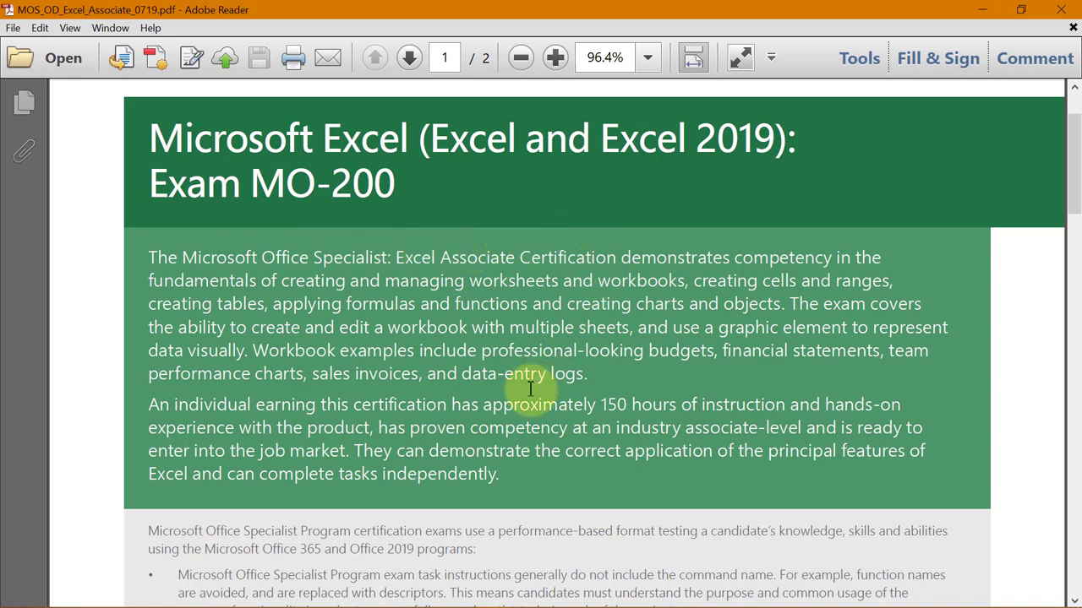
scroll(592, 440, down, 5)
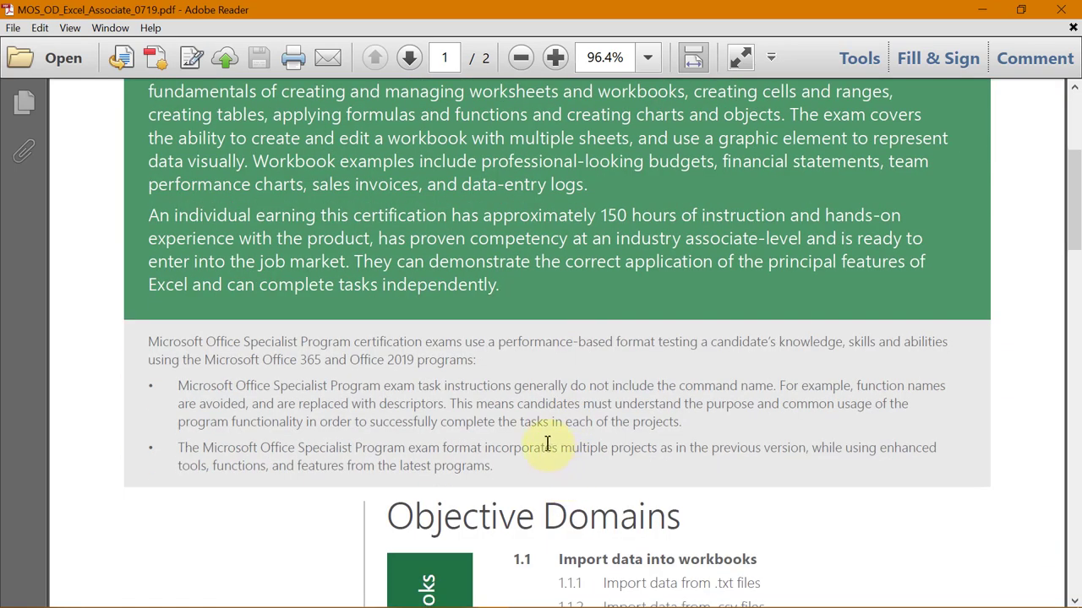
scroll(548, 453, down, 4)
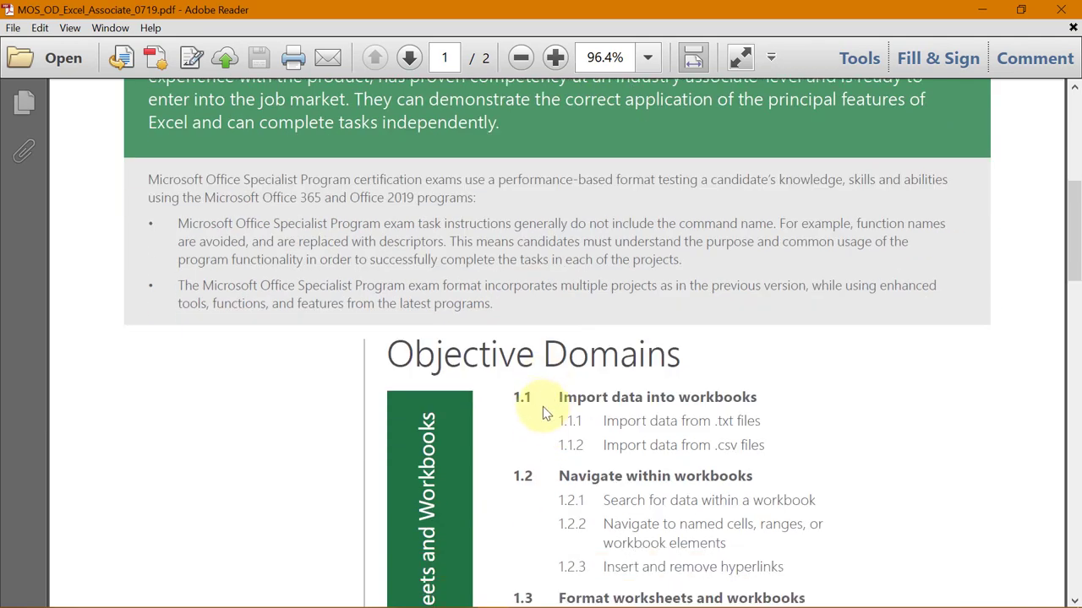
scroll(545, 418, down, 10)
scroll(550, 423, down, 13)
scroll(549, 427, down, 9)
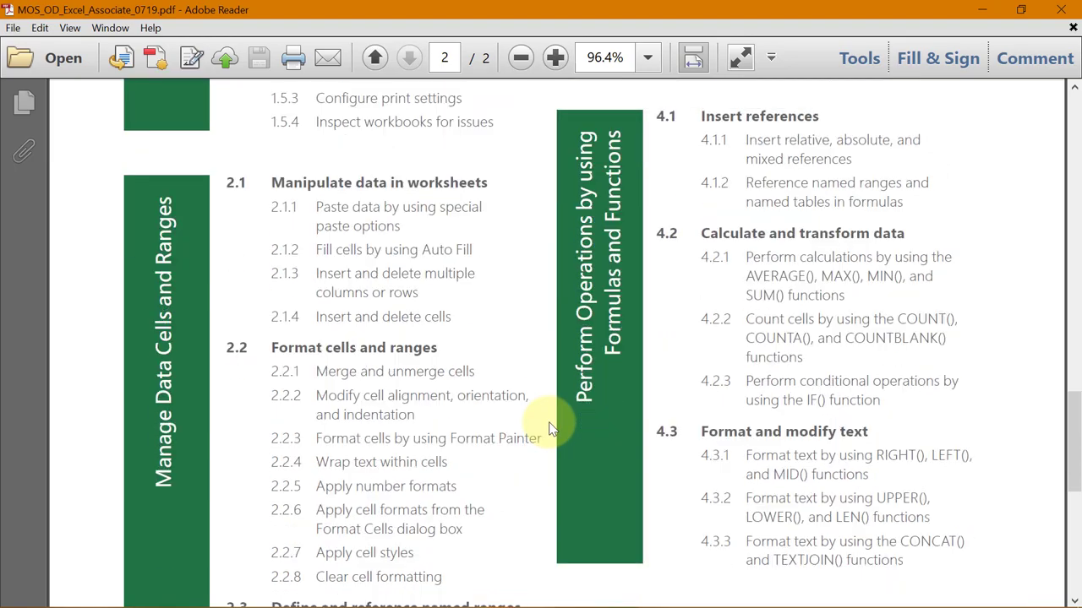
scroll(550, 417, up, 20)
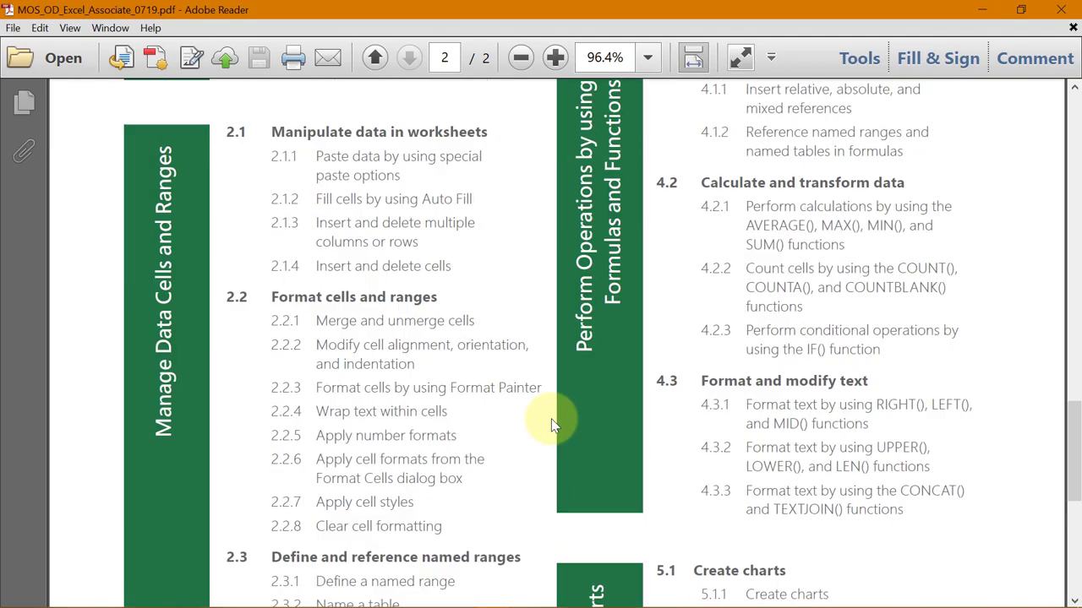
scroll(551, 417, up, 2)
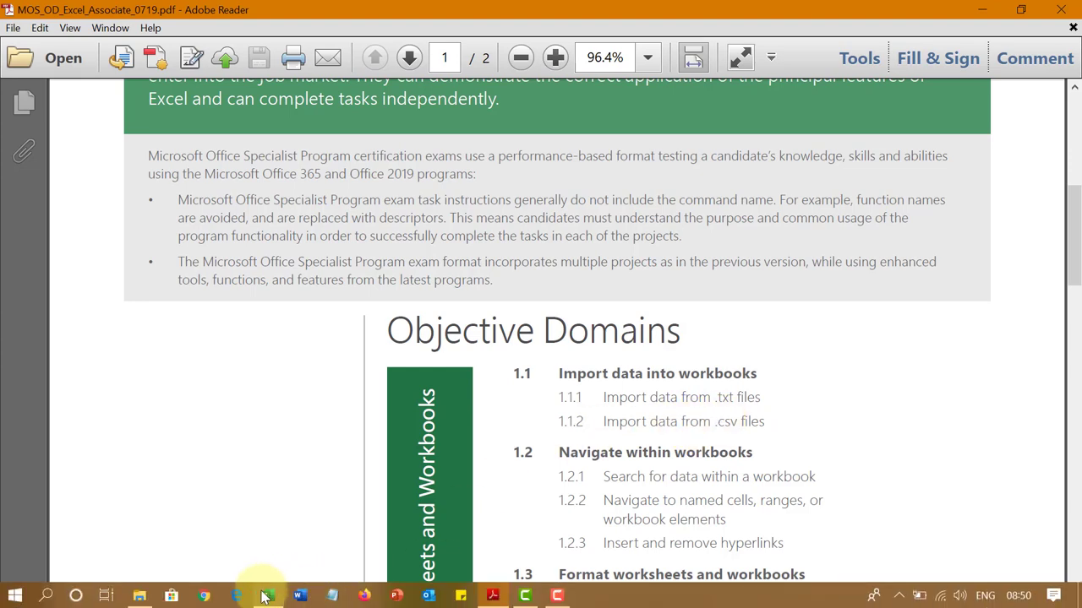
- Switch to File Explorer and open Transactions-2020-04-04 (1).csv from the 1.2 Import data subfolder of Excel Exam
click(268, 595)
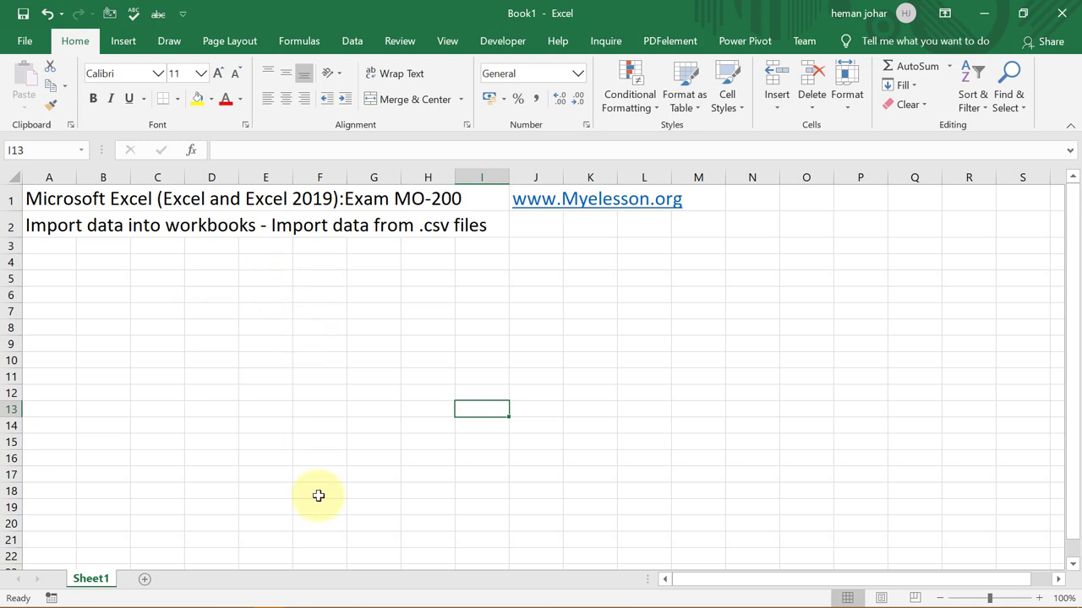
mouse_move(333, 596)
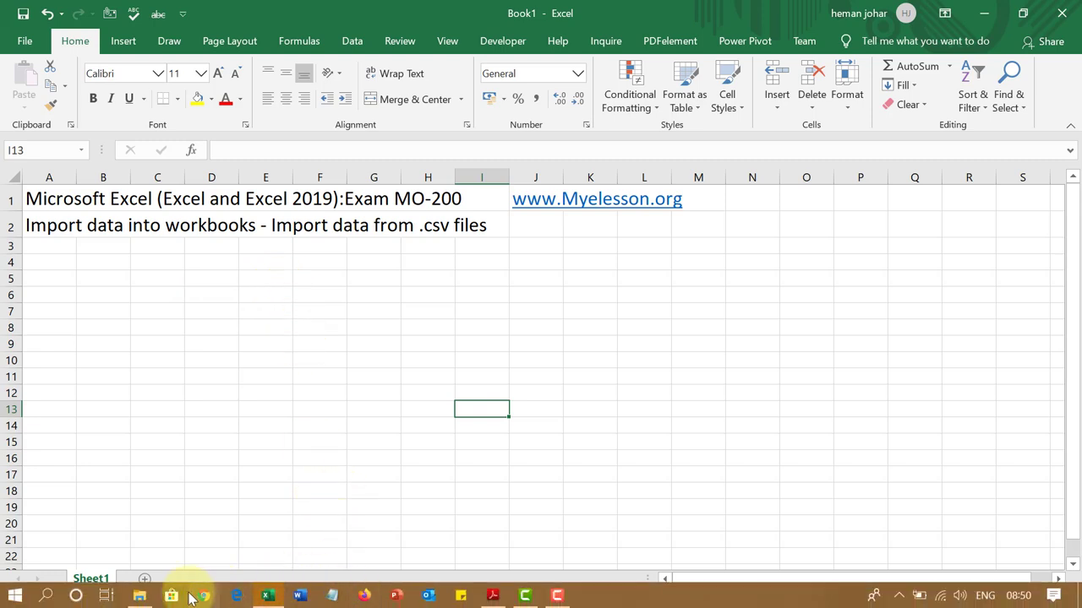
click(139, 595)
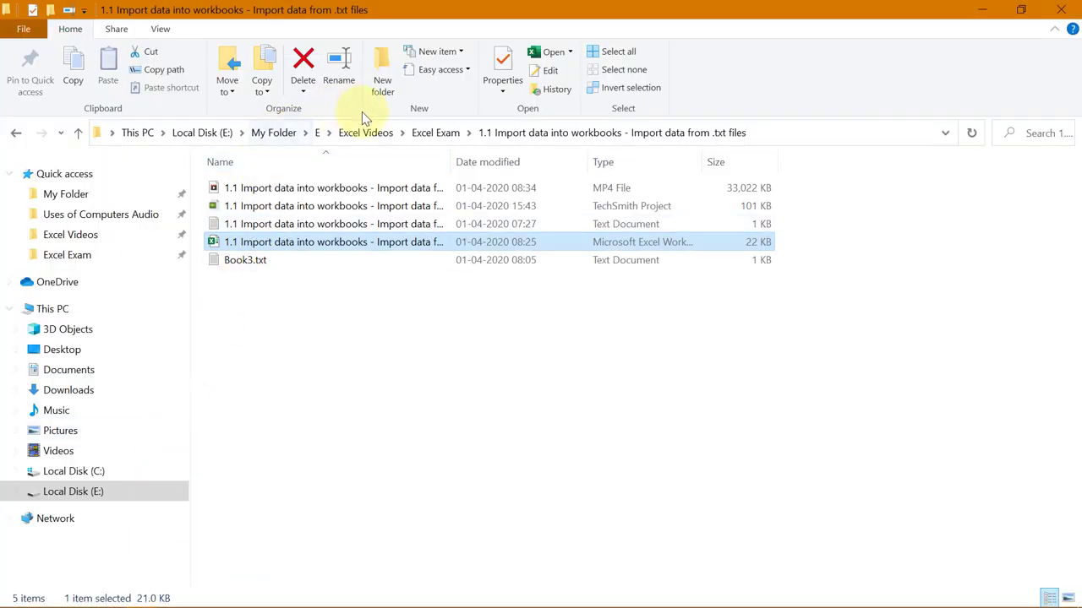
click(441, 135)
double_click(288, 207)
click(268, 194)
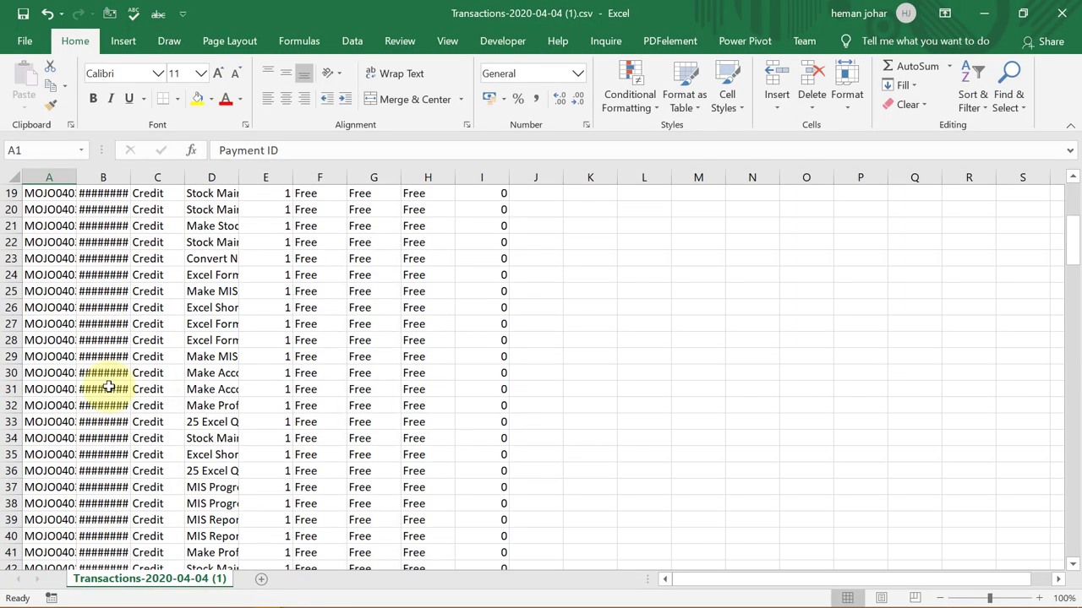
- Look through the transaction rows of the CSV file, and close the file
scroll(112, 392, down, 20)
scroll(116, 363, up, 20)
scroll(159, 340, up, 7)
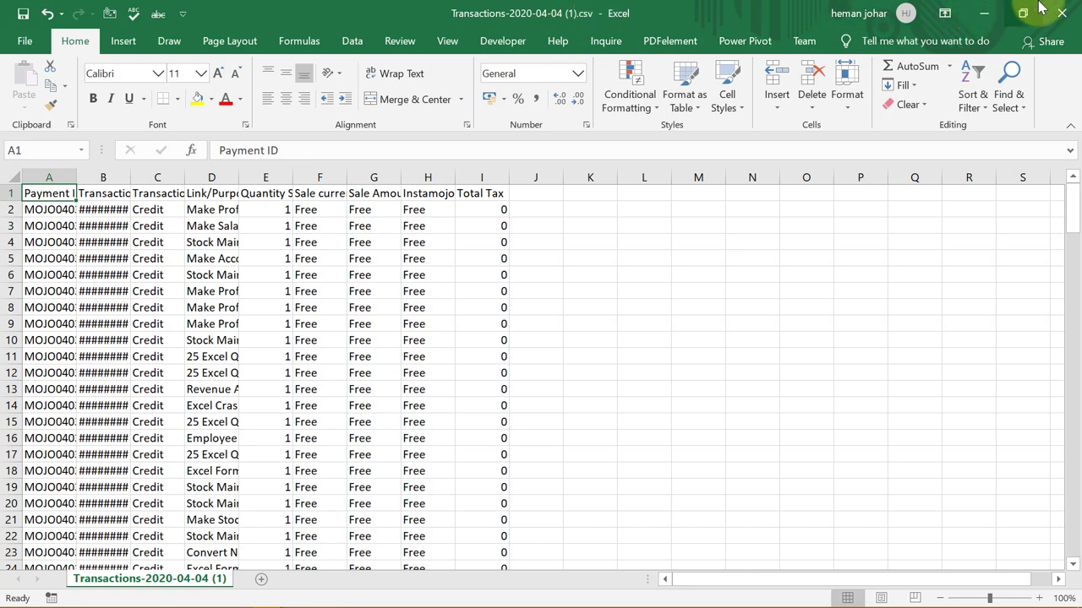
click(1064, 15)
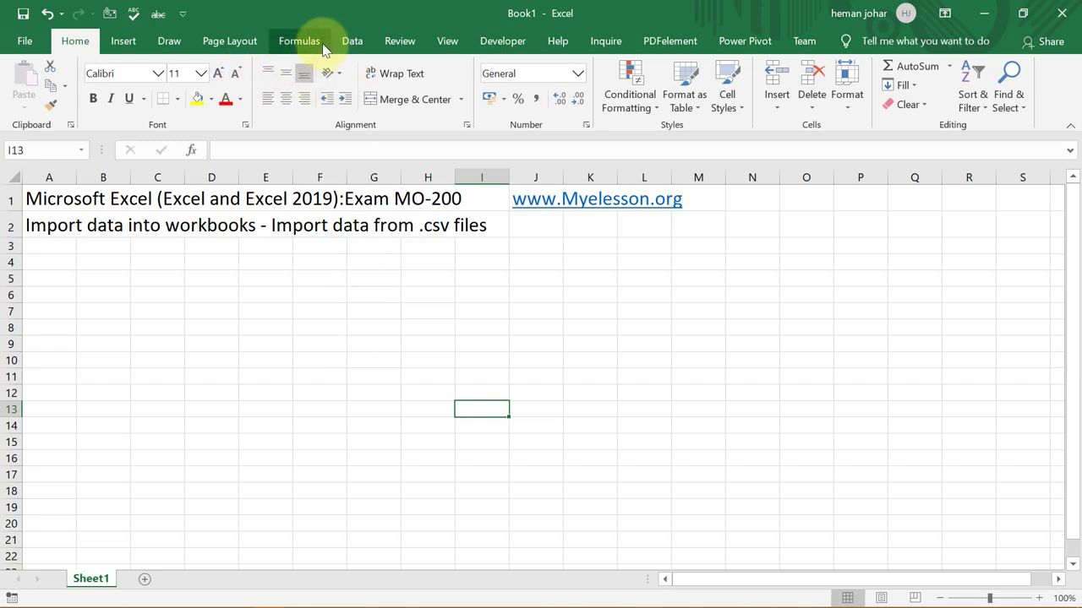
- Start a text/CSV data import in Book1 using Transactions-2020-04-04 (1).csv from the Excel Exam folder
click(390, 44)
click(353, 44)
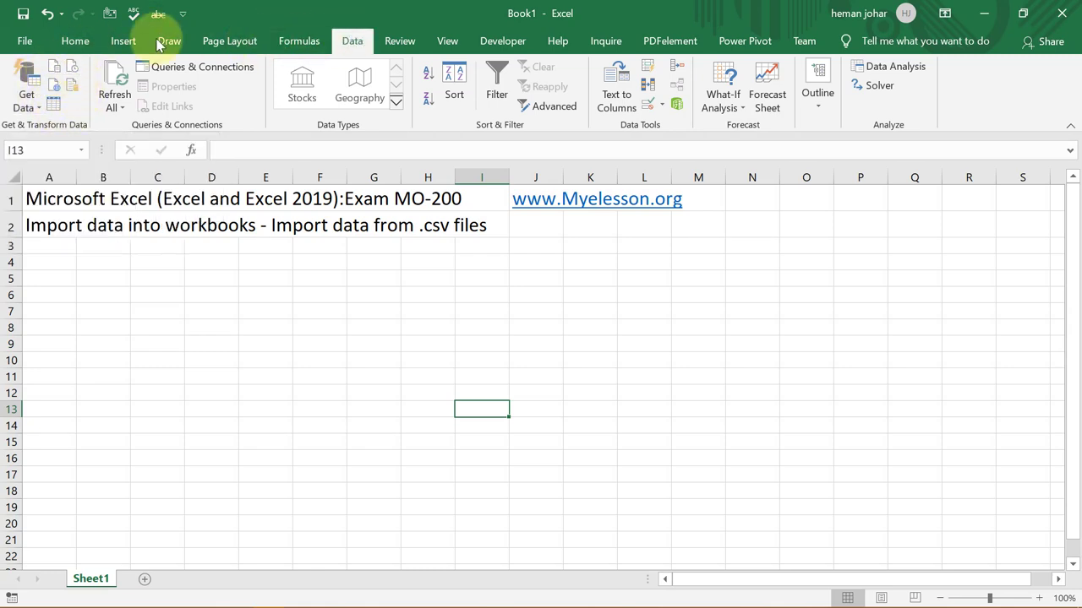
click(53, 67)
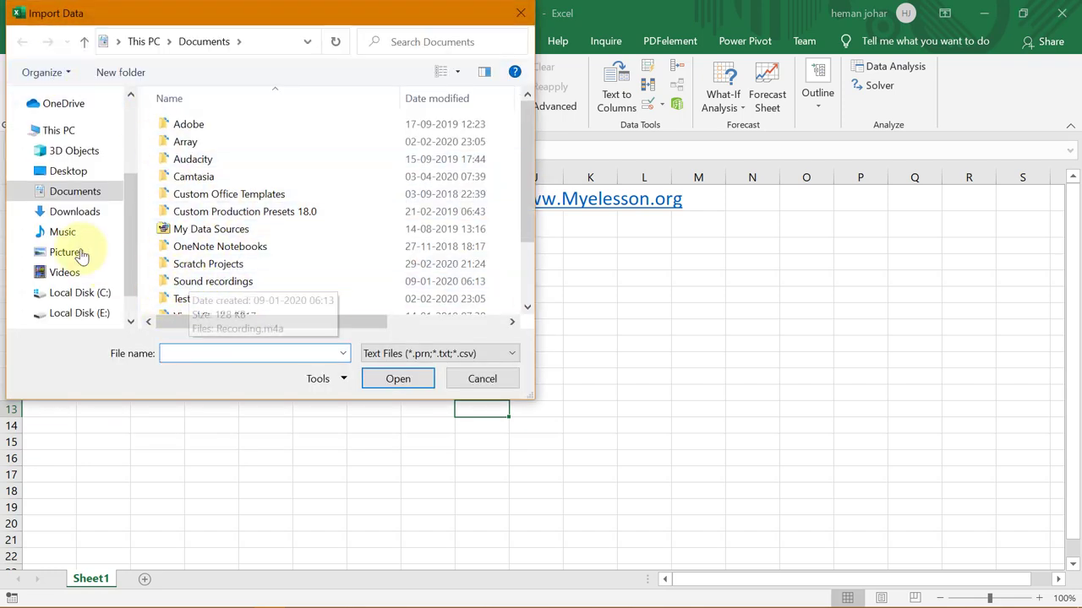
scroll(78, 253, up, 4)
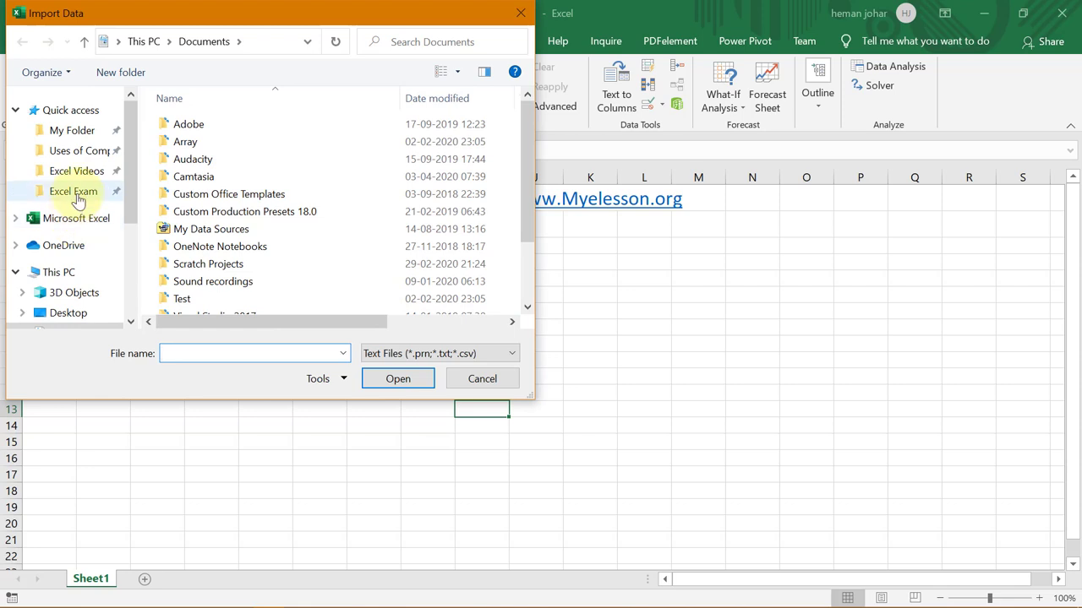
click(73, 192)
double_click(230, 144)
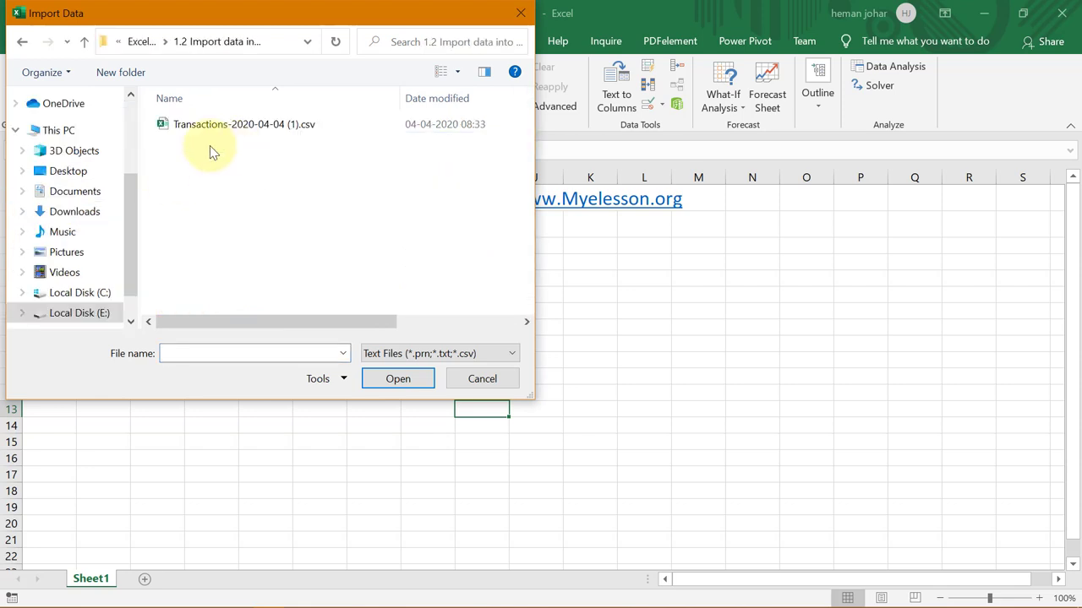
click(206, 127)
click(387, 377)
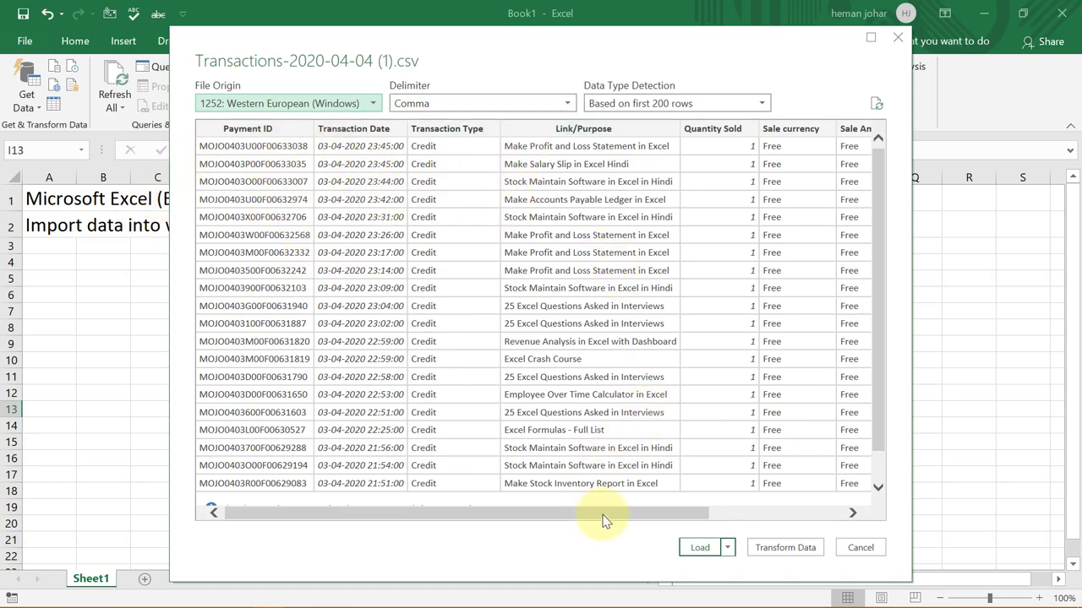
- Review the delimiter options, keep Comma, and set the data type detection to Based on entire dataset
drag(604, 521, 630, 512)
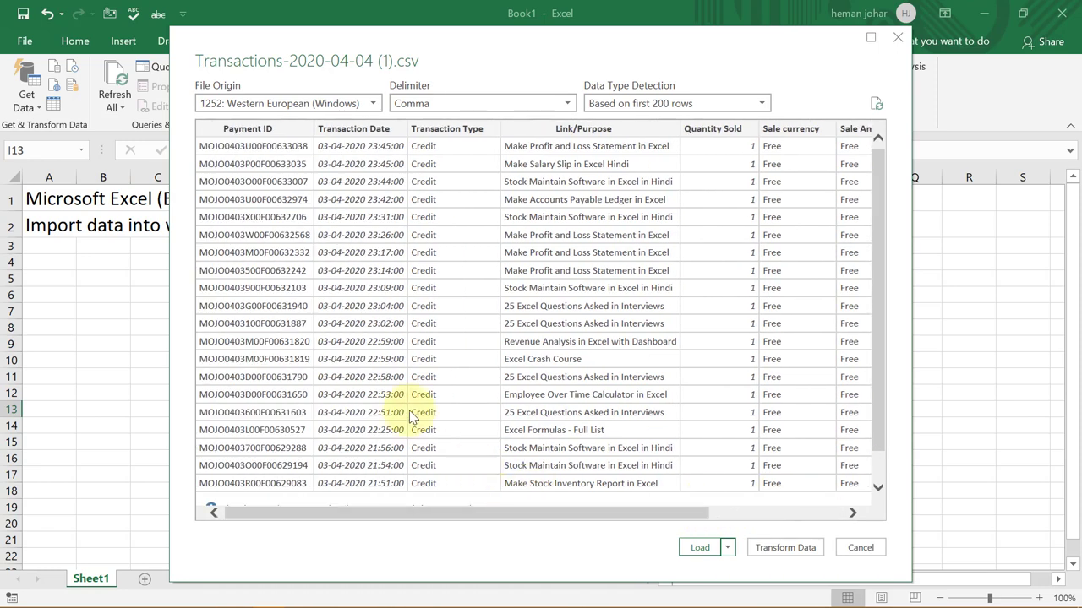
click(570, 103)
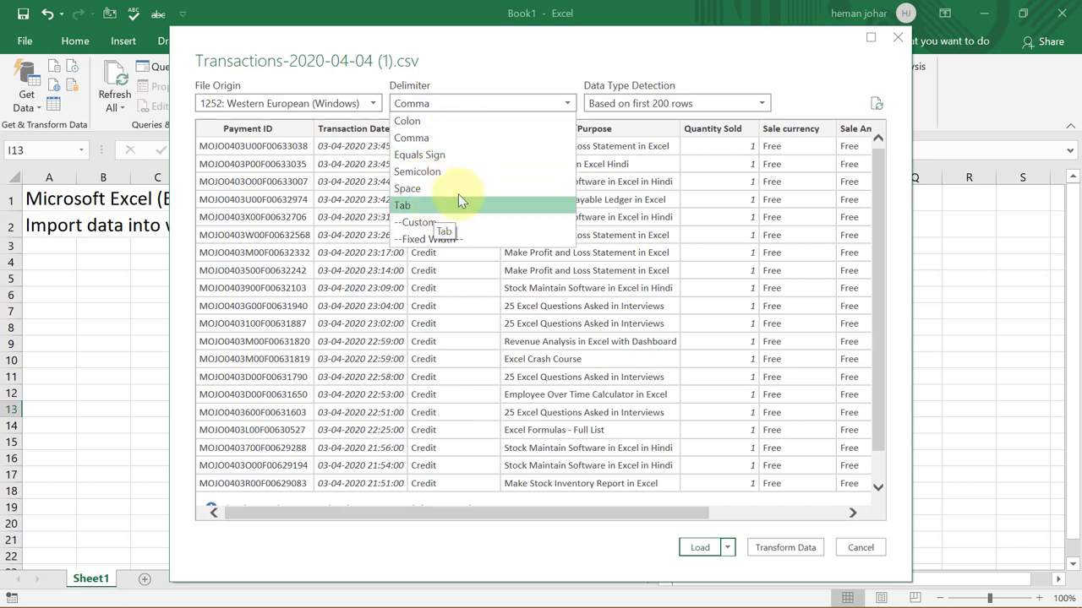
click(480, 52)
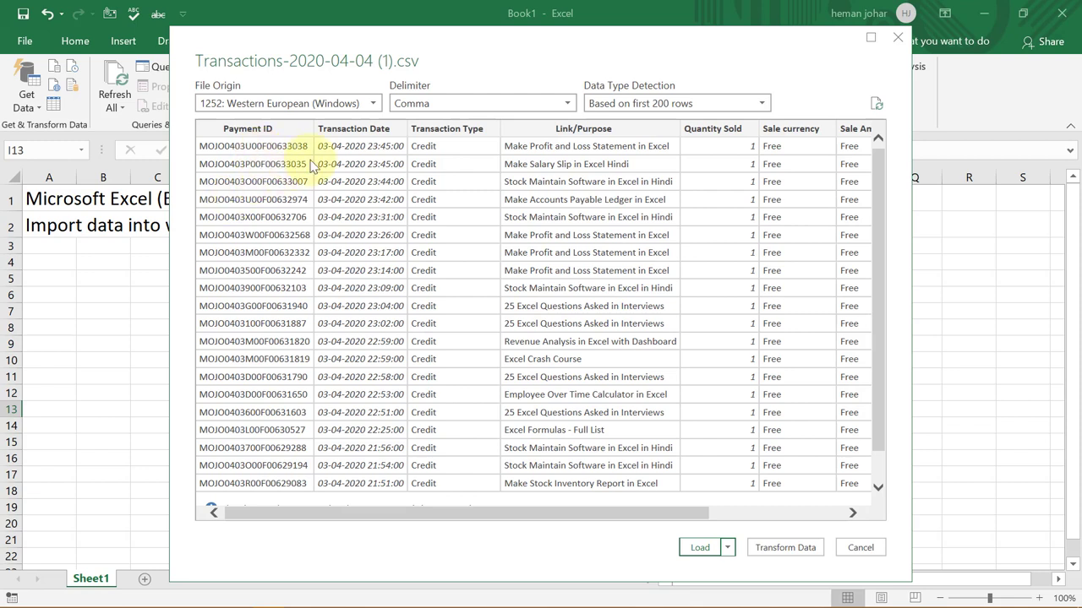
click(568, 104)
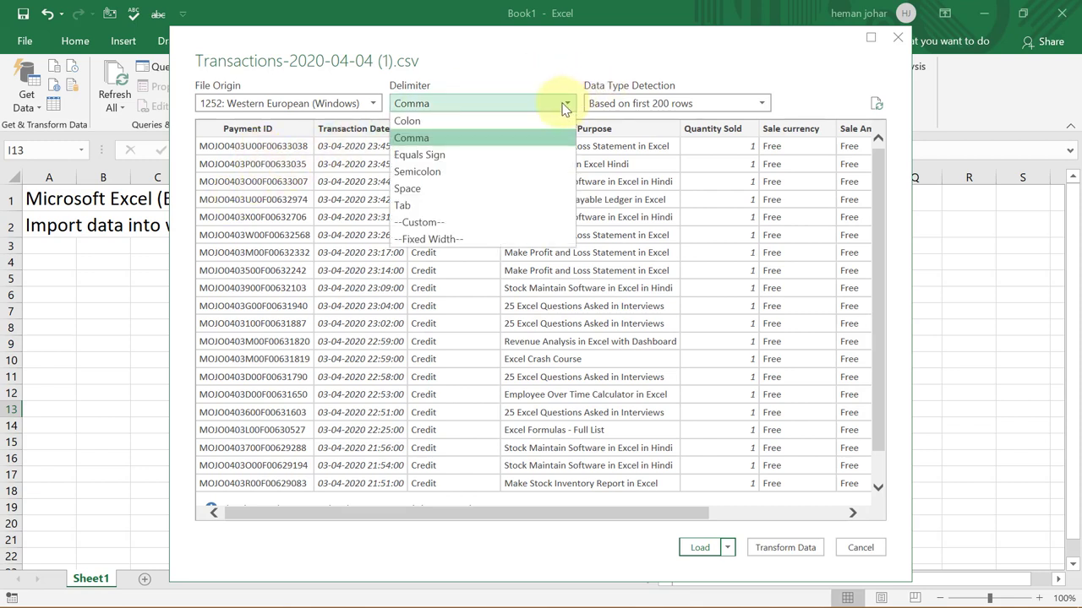
click(534, 70)
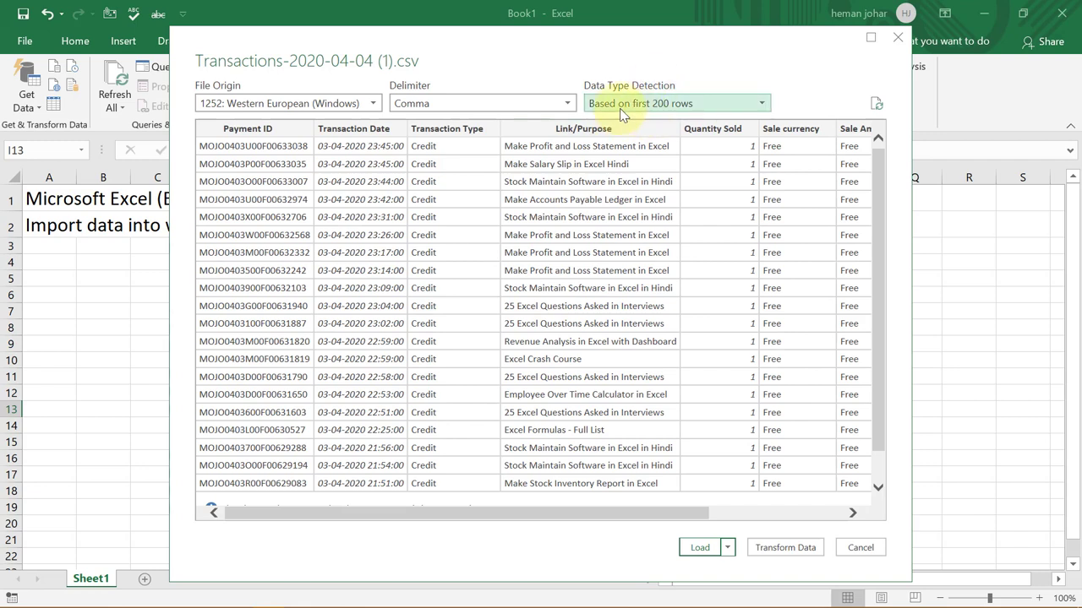
click(763, 105)
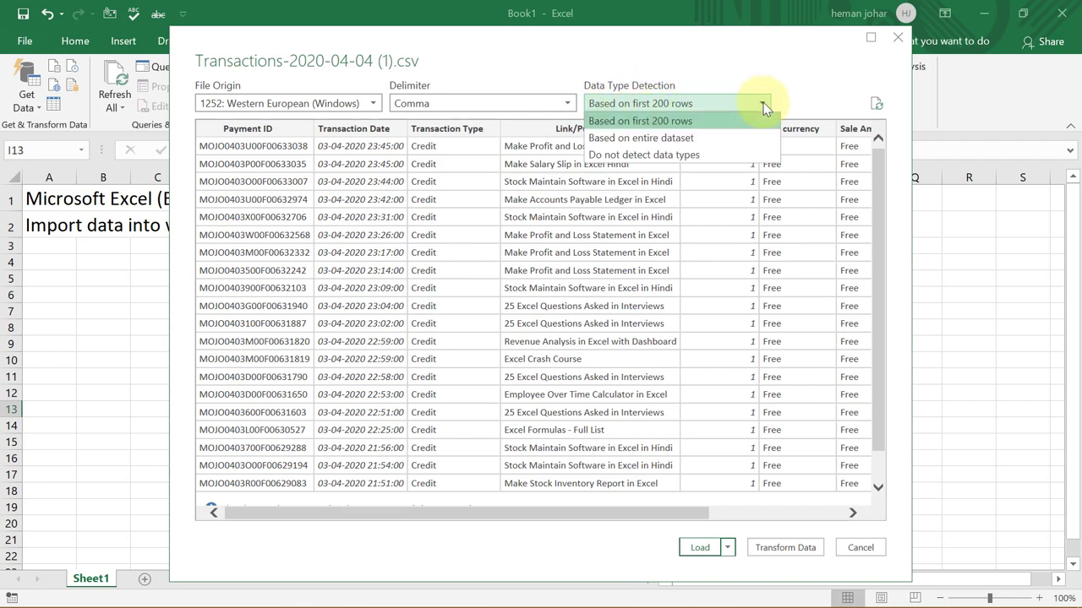
click(614, 141)
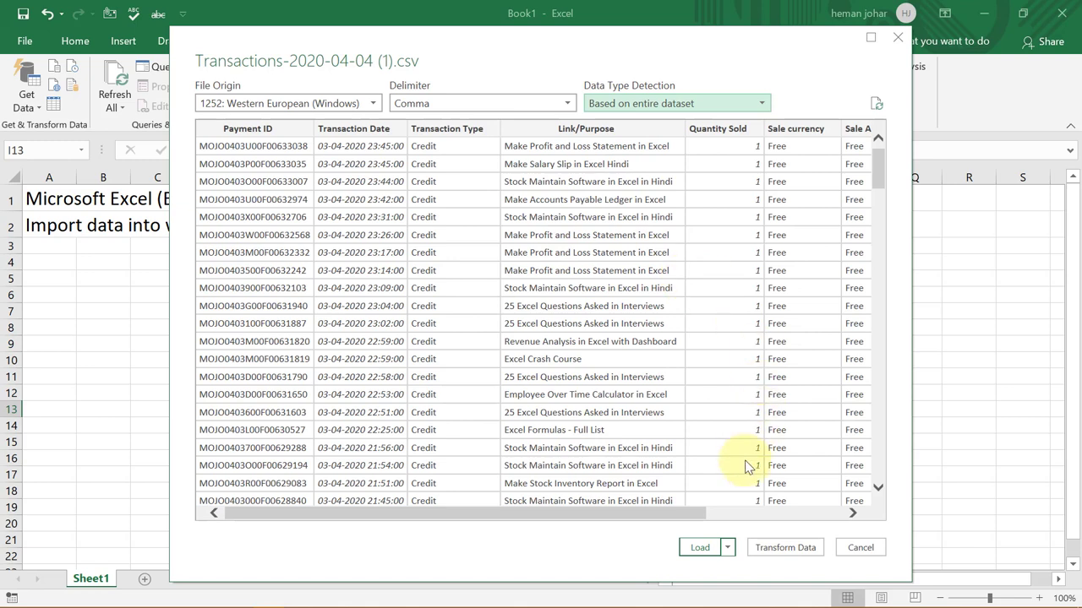
- Load the transactions data as a PivotTable Report on a new worksheet
click(730, 548)
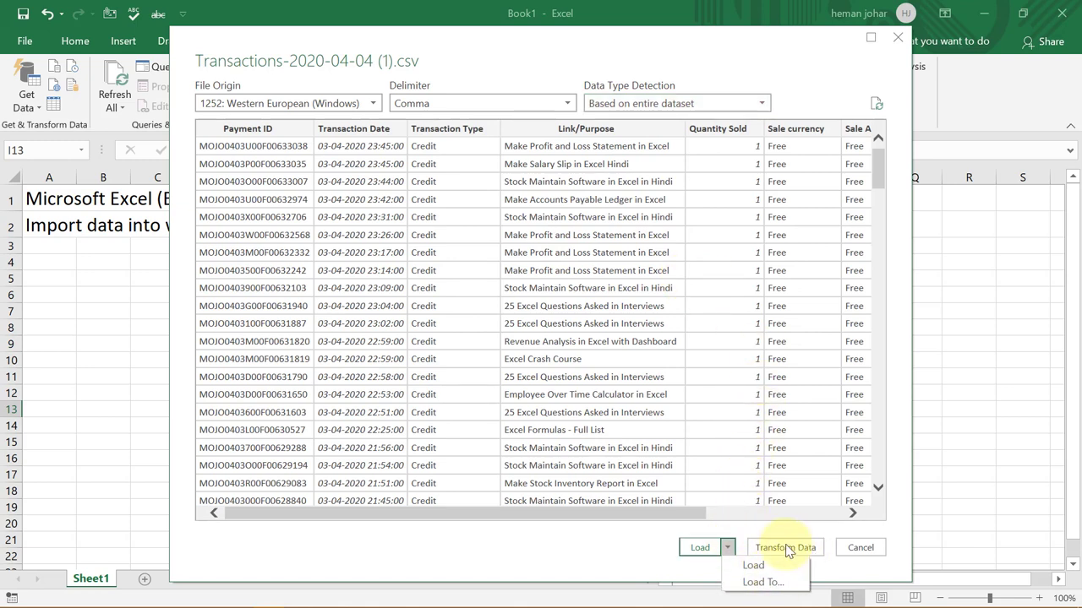
click(629, 555)
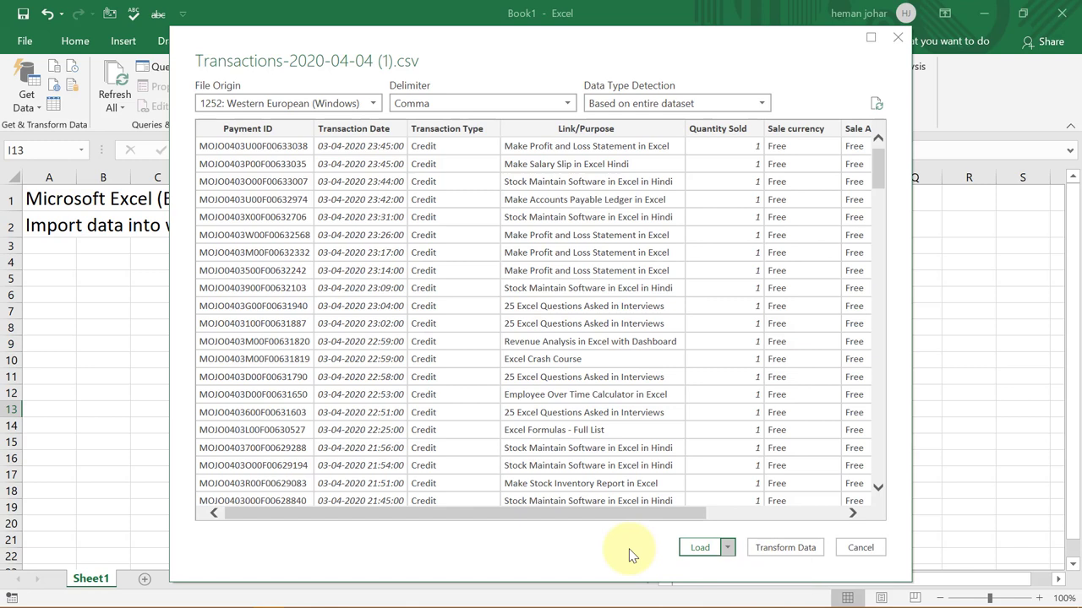
click(729, 549)
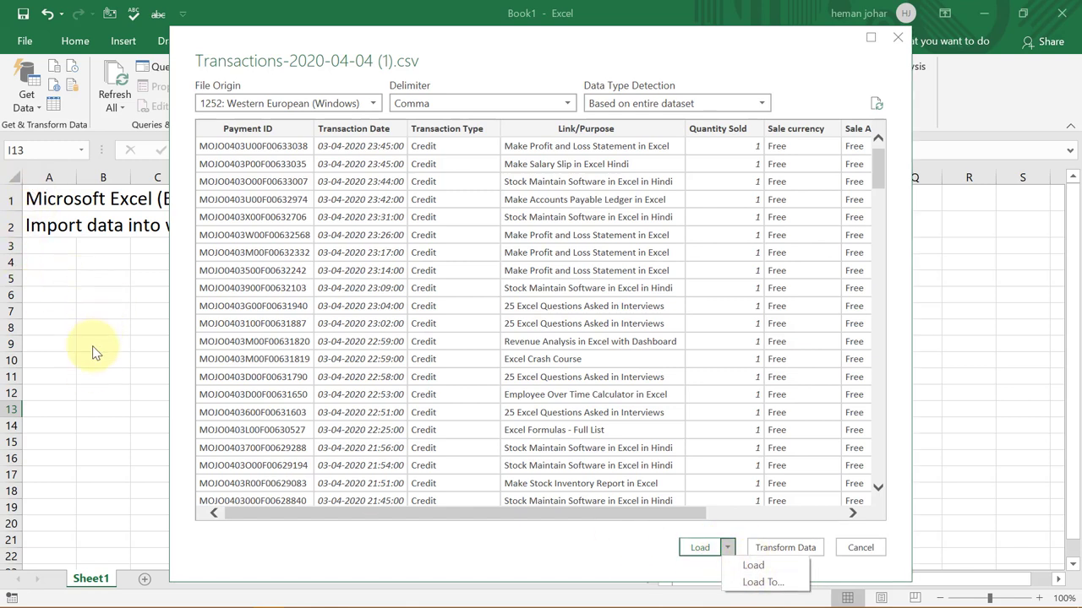
click(761, 583)
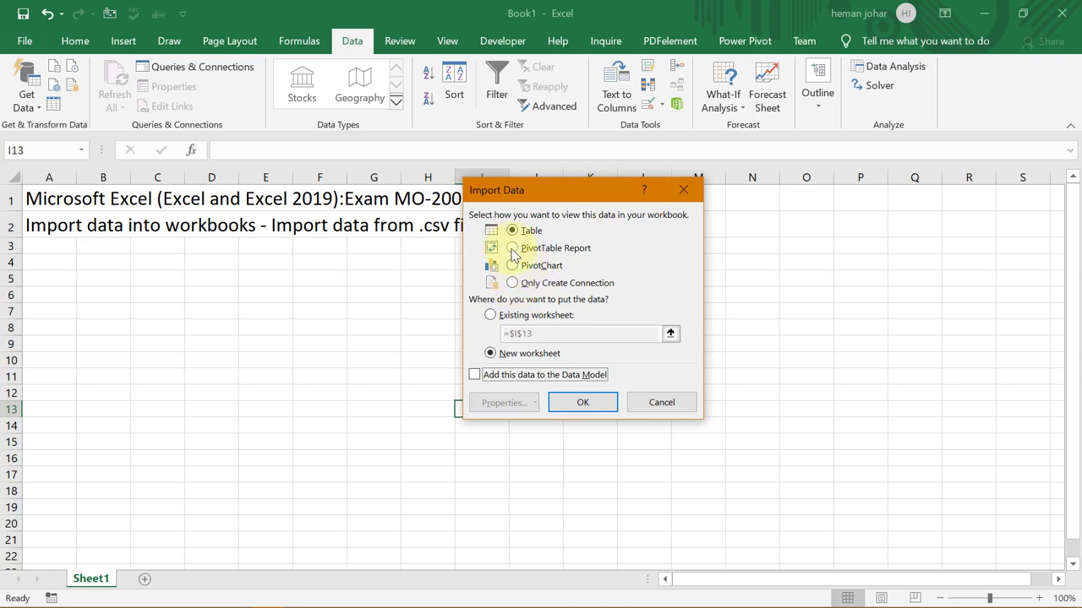
click(513, 255)
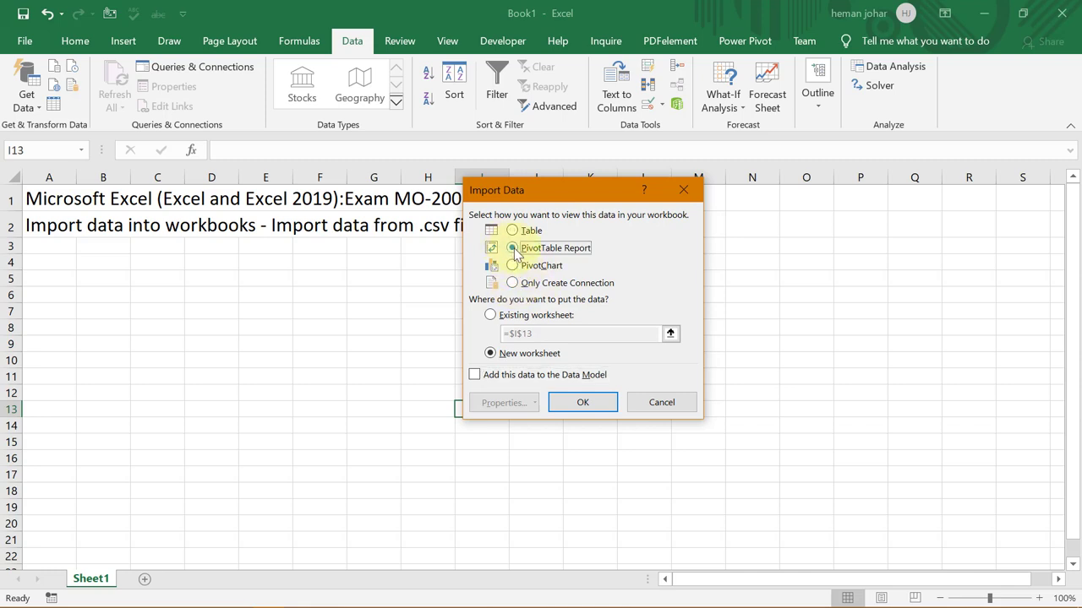
click(583, 403)
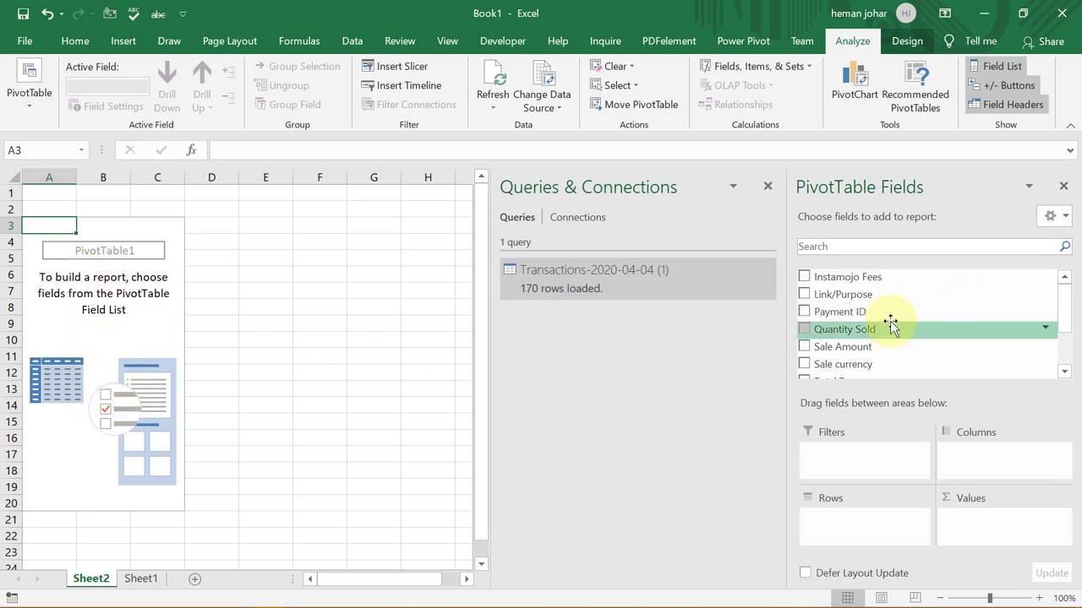
- Add Link/Purpose to the PivotTable rows and Quantity Sold to its values, and review the resulting report
click(804, 296)
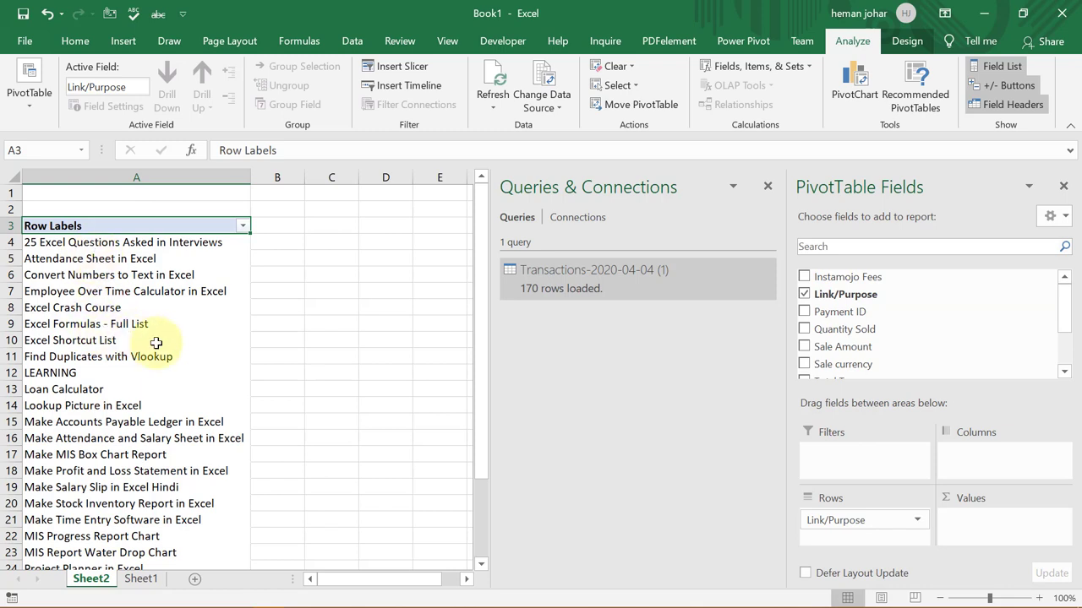
click(804, 329)
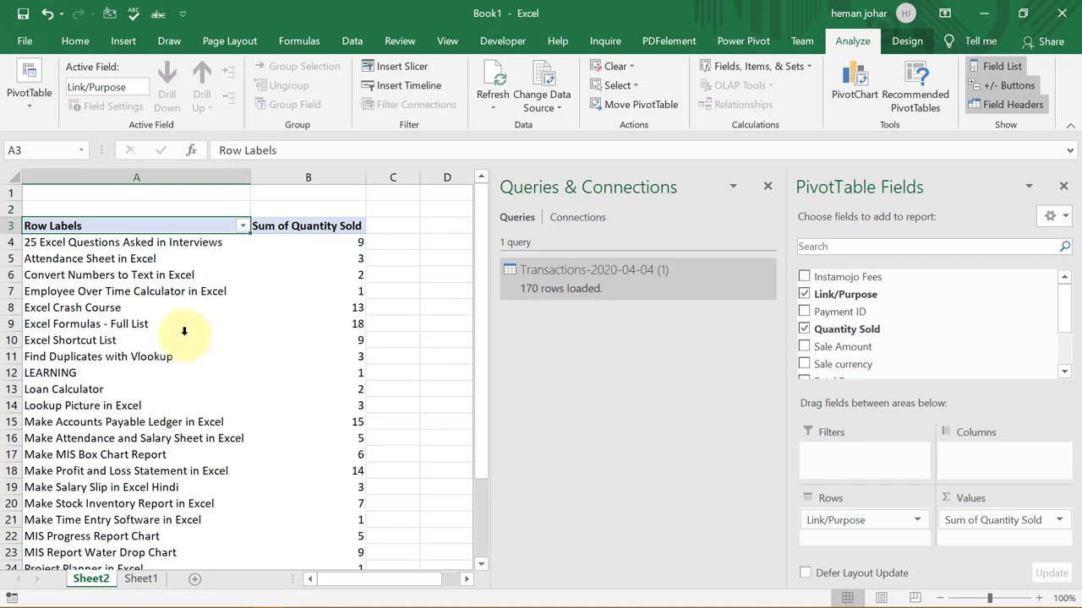
scroll(262, 398, down, 5)
scroll(261, 392, up, 3)
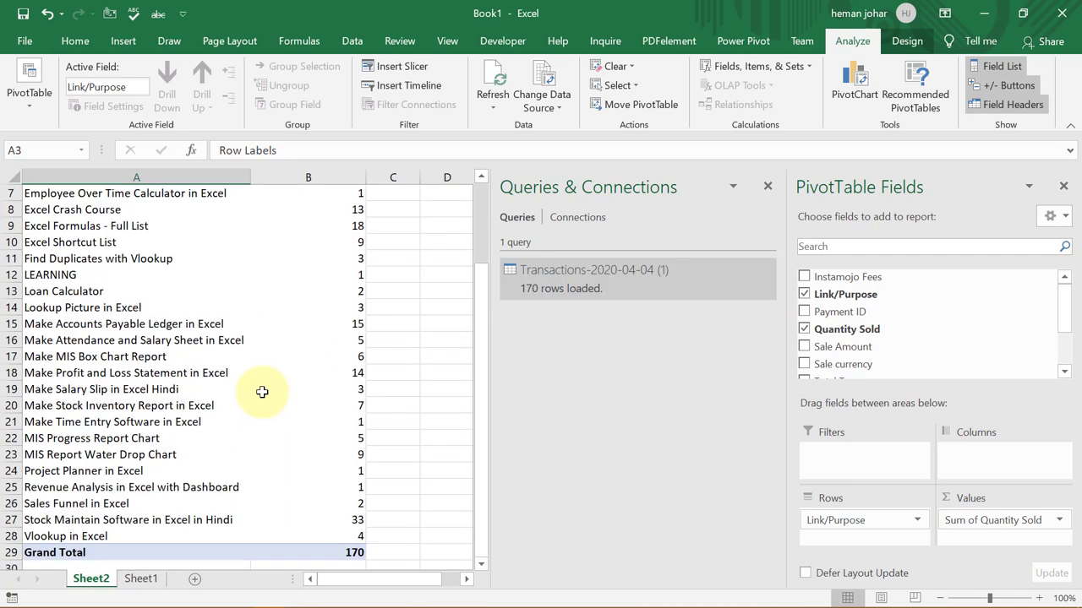
mouse_move(260, 393)
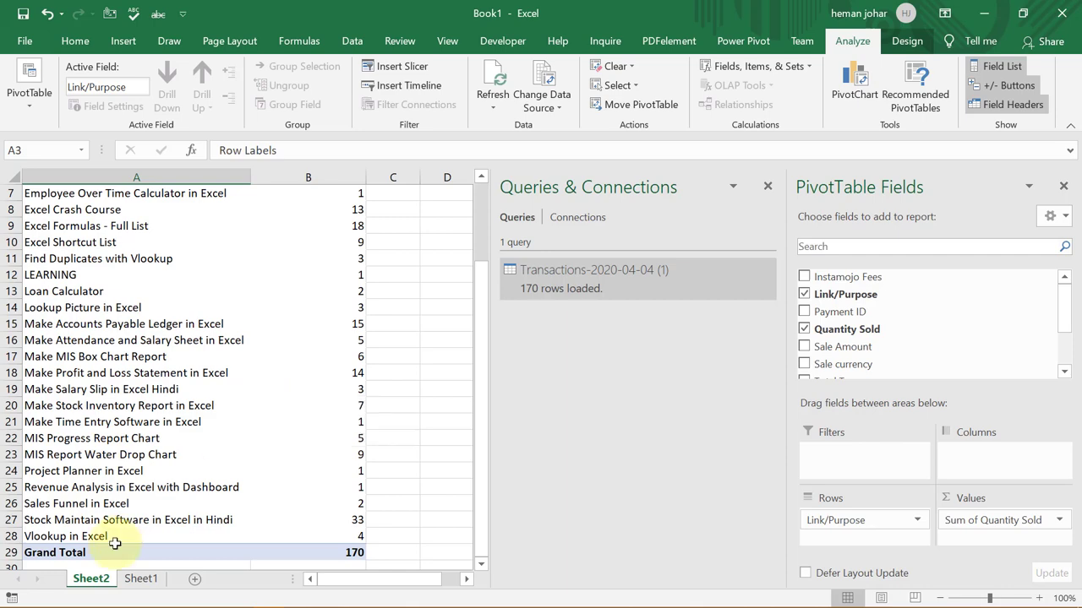
- Return to Sheet1, close the Queries & Connections pane and bring up the data import commands
click(141, 579)
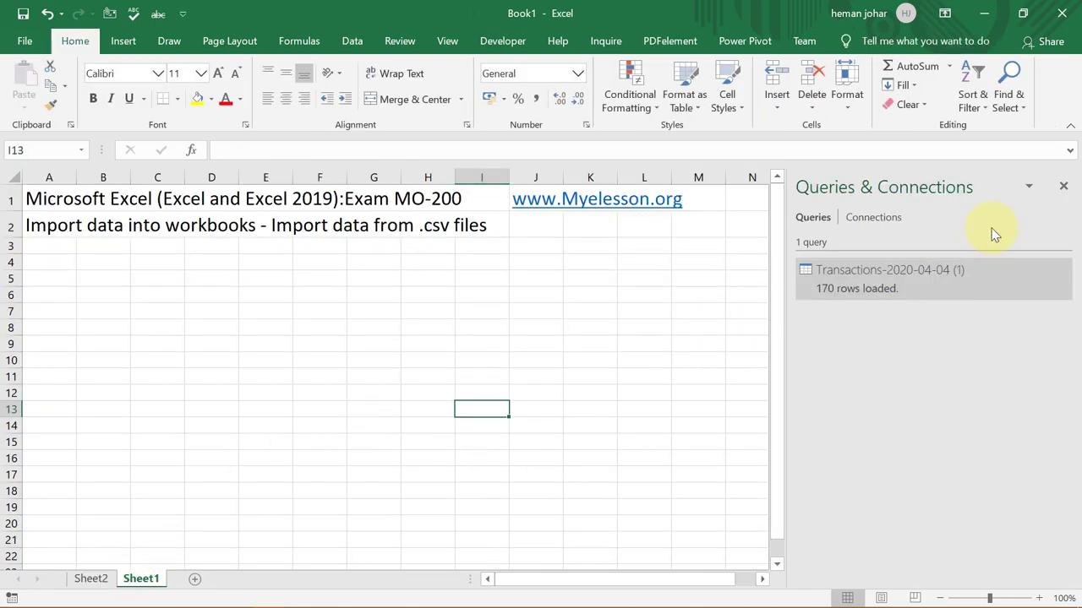
click(1065, 186)
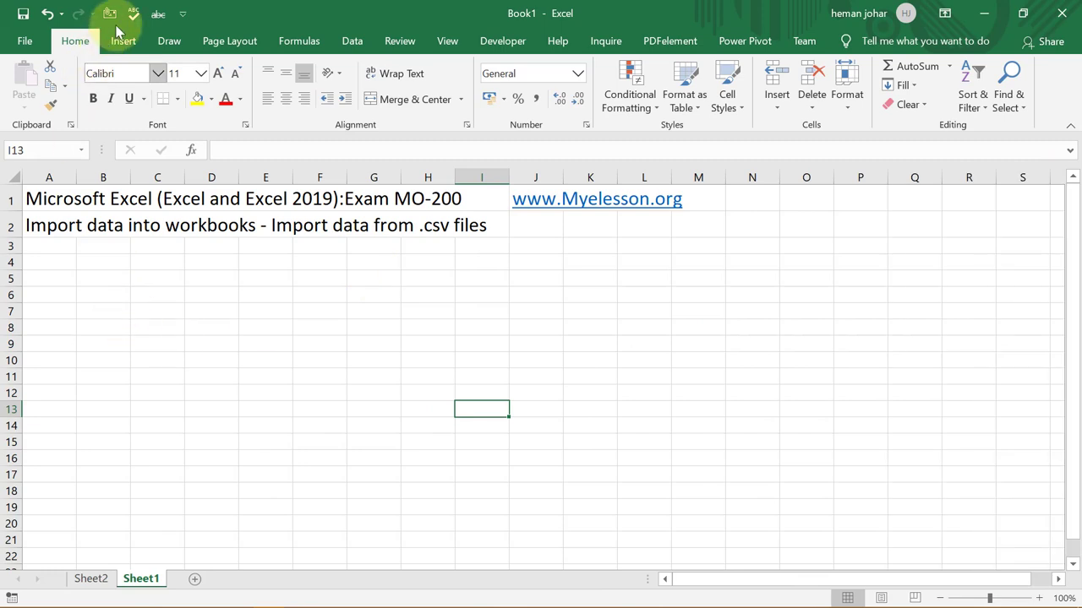
click(352, 40)
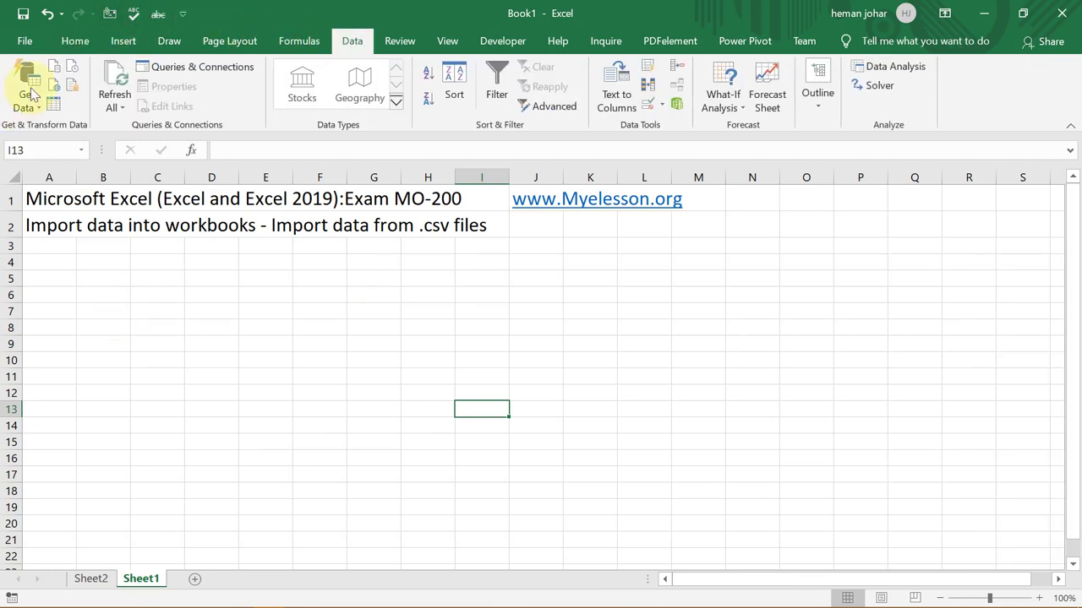
- Open Transactions-2020-04-04 (1).csv for transformation in the Power Query Editor, then close the editor and discard the query
click(52, 71)
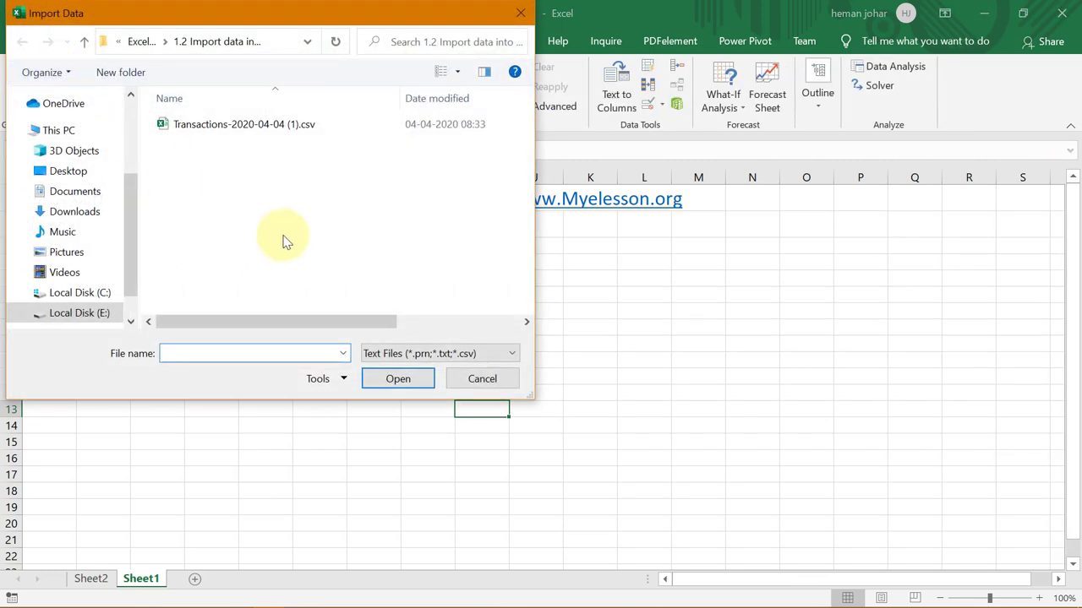
click(249, 123)
click(395, 381)
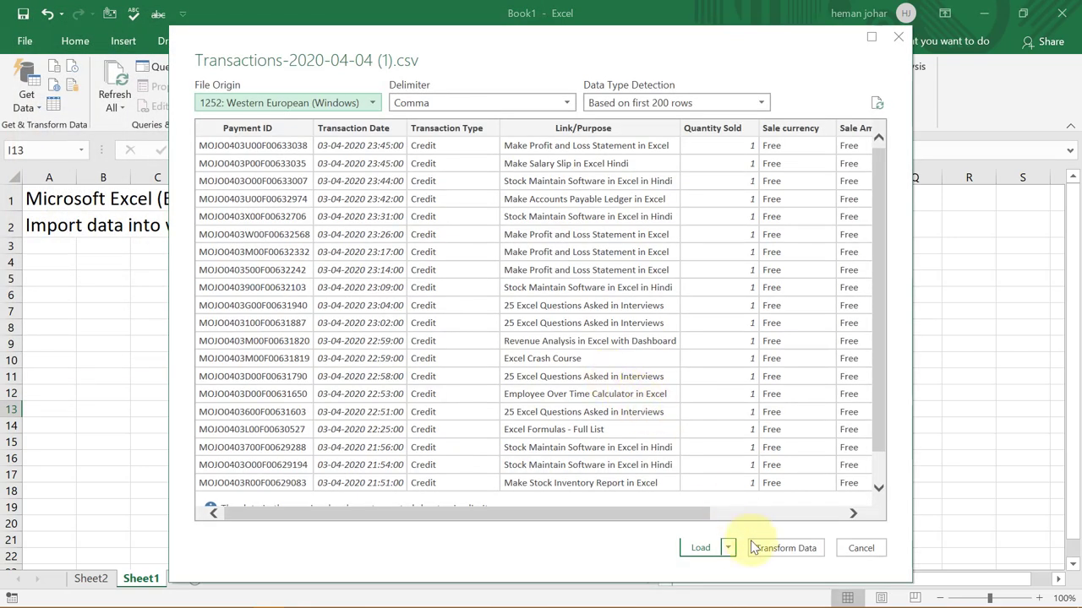
click(756, 548)
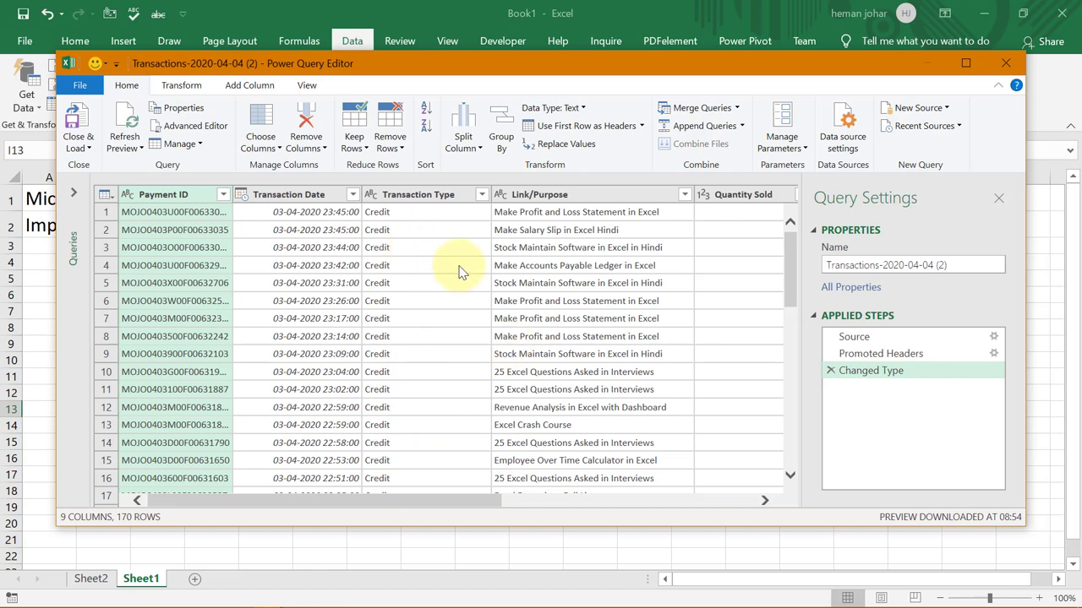
click(1009, 65)
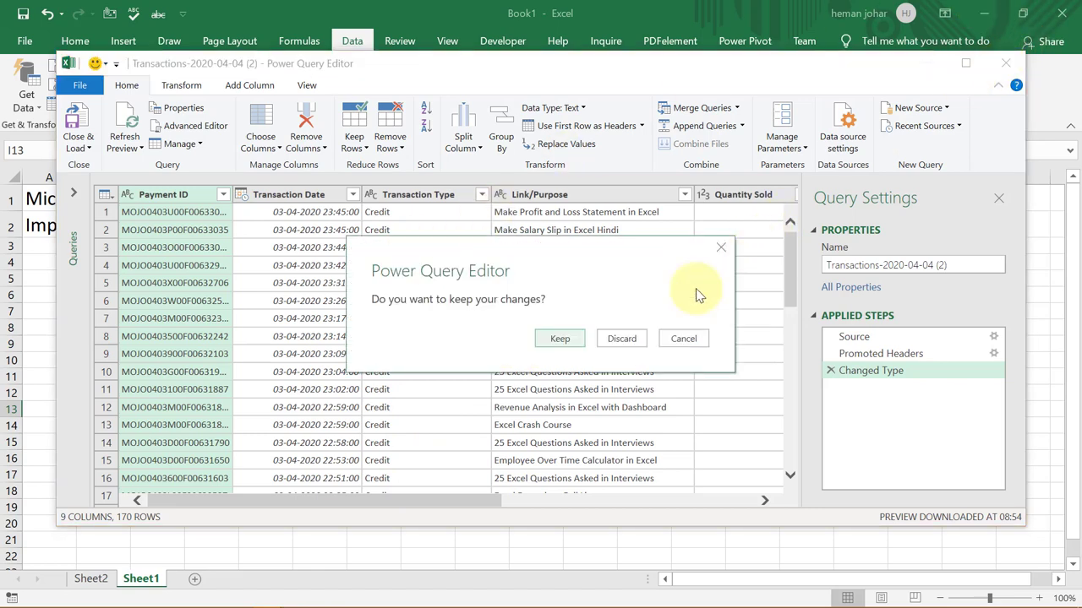
click(622, 338)
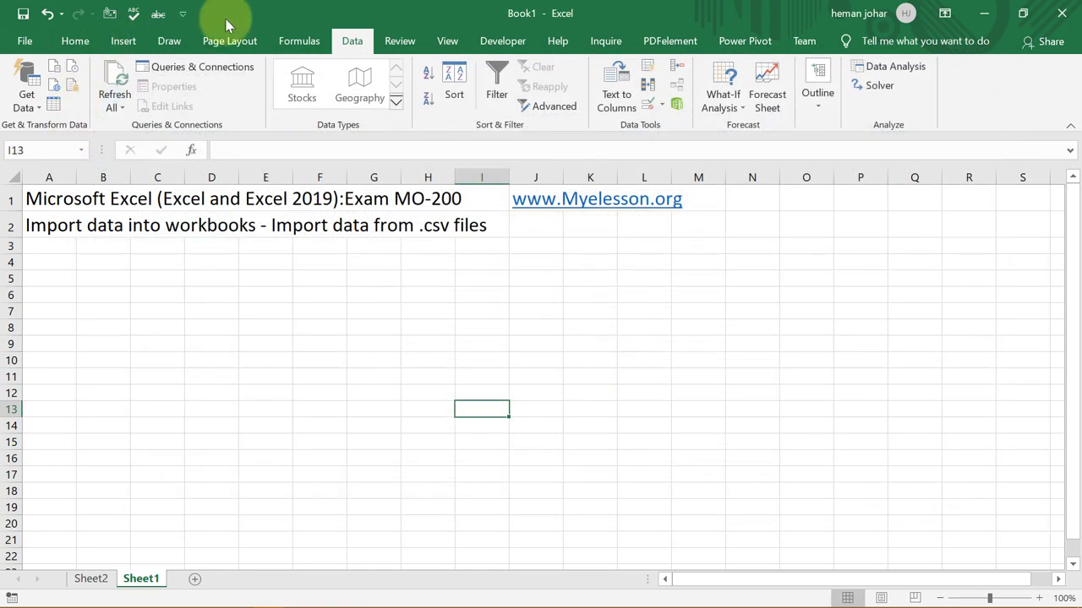
- Import Transactions-2020-04-04 (1).csv as a table on a new worksheet and close the Queries & Connections pane
click(56, 68)
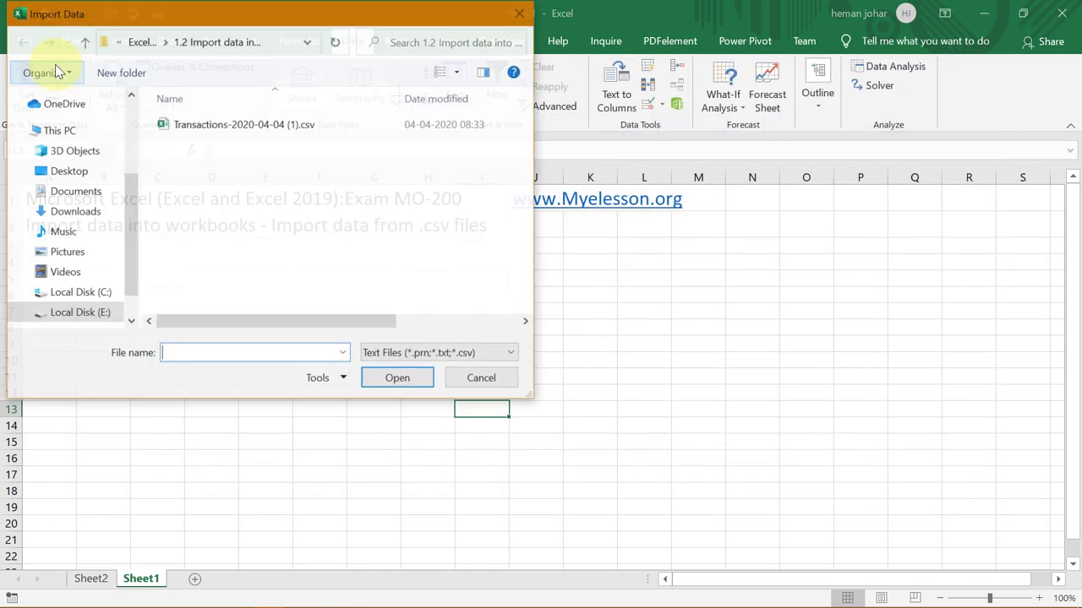
click(247, 125)
click(397, 382)
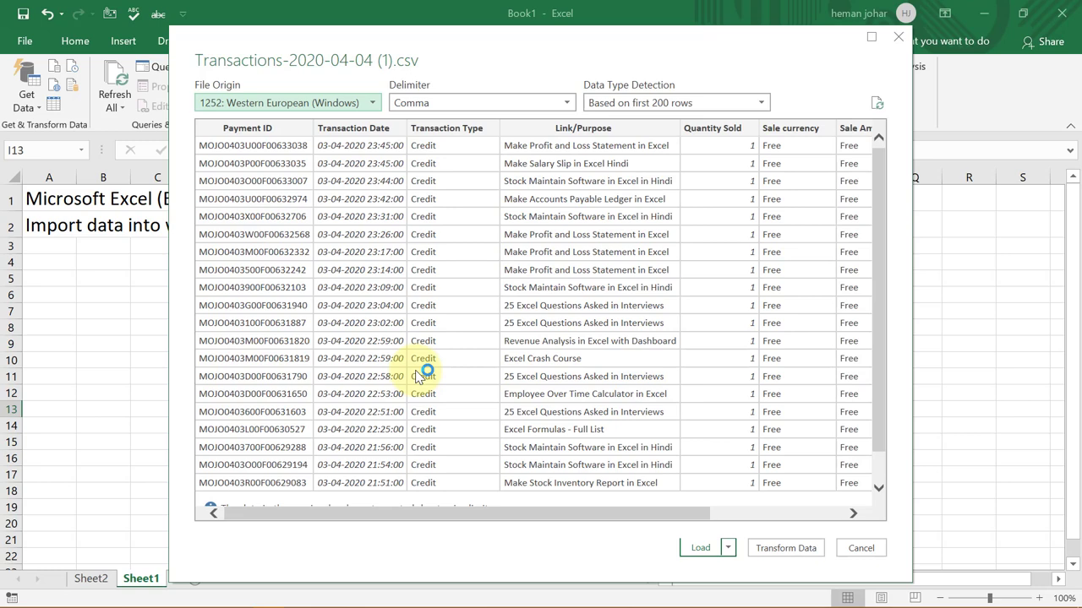
click(732, 549)
click(751, 570)
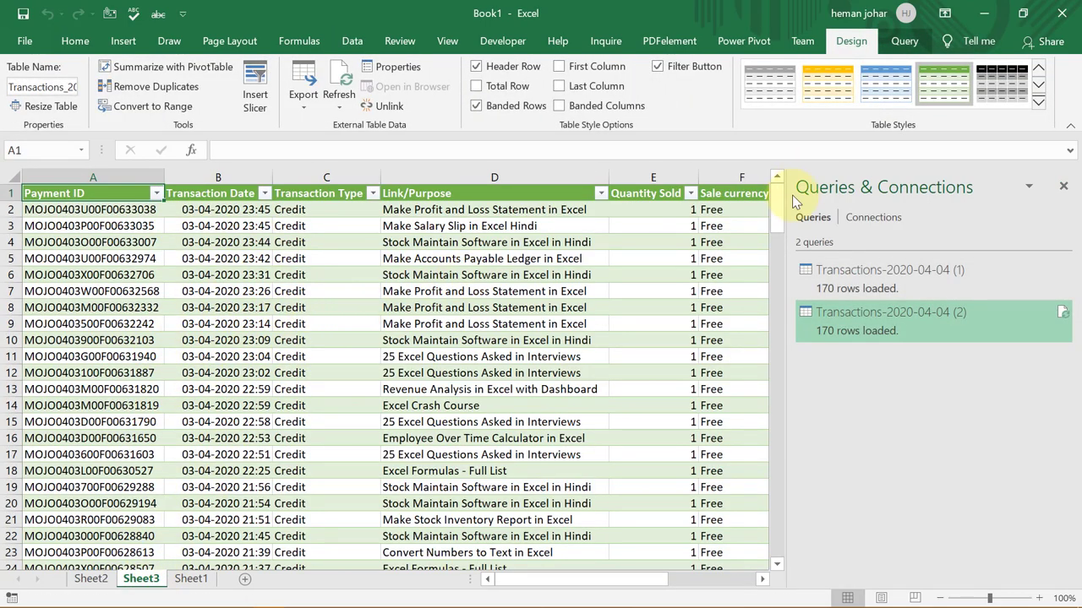
click(1064, 186)
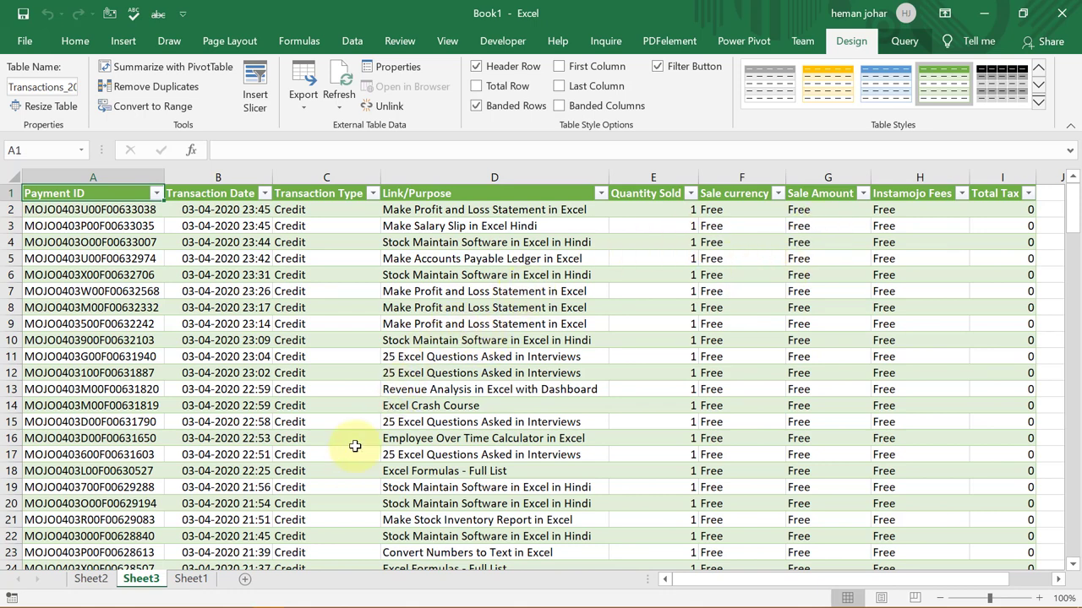
- Select cell A4 on Sheet1 and start another text/CSV import of Transactions-2020-04-04 (1).csv
click(189, 579)
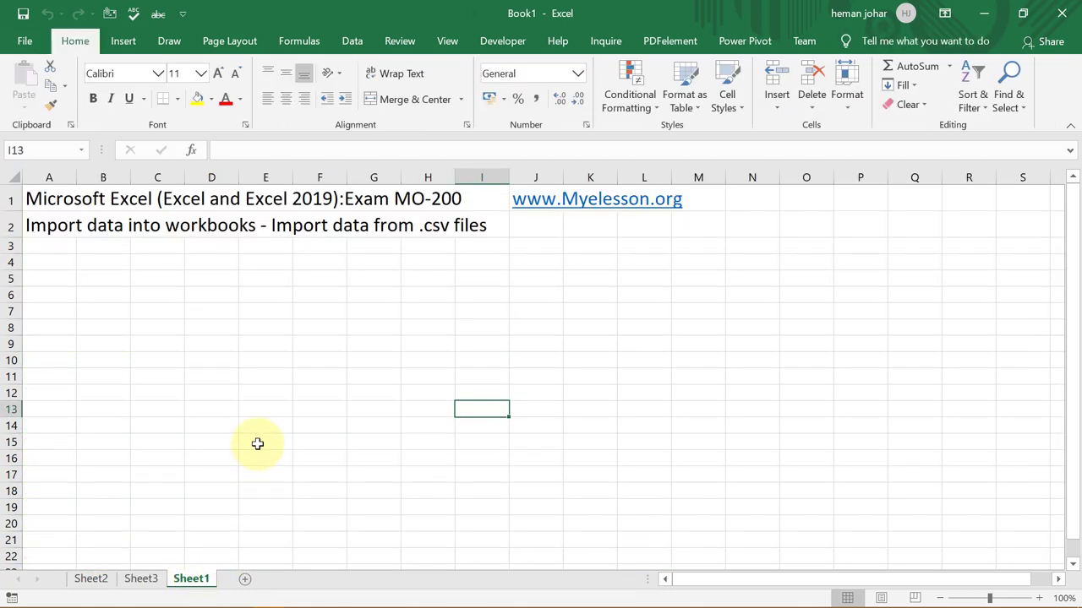
click(72, 263)
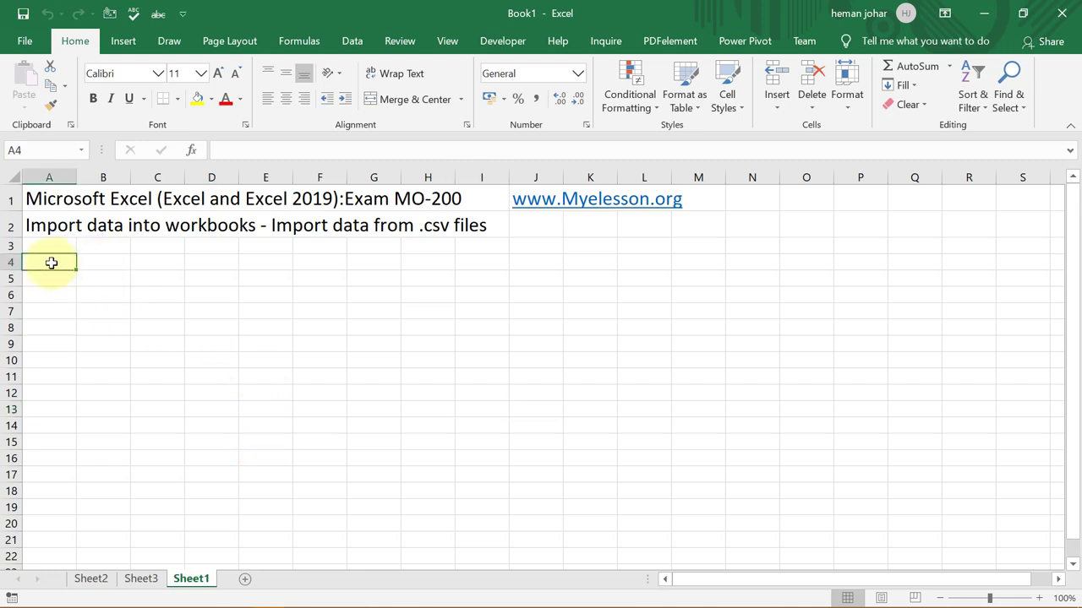
click(152, 581)
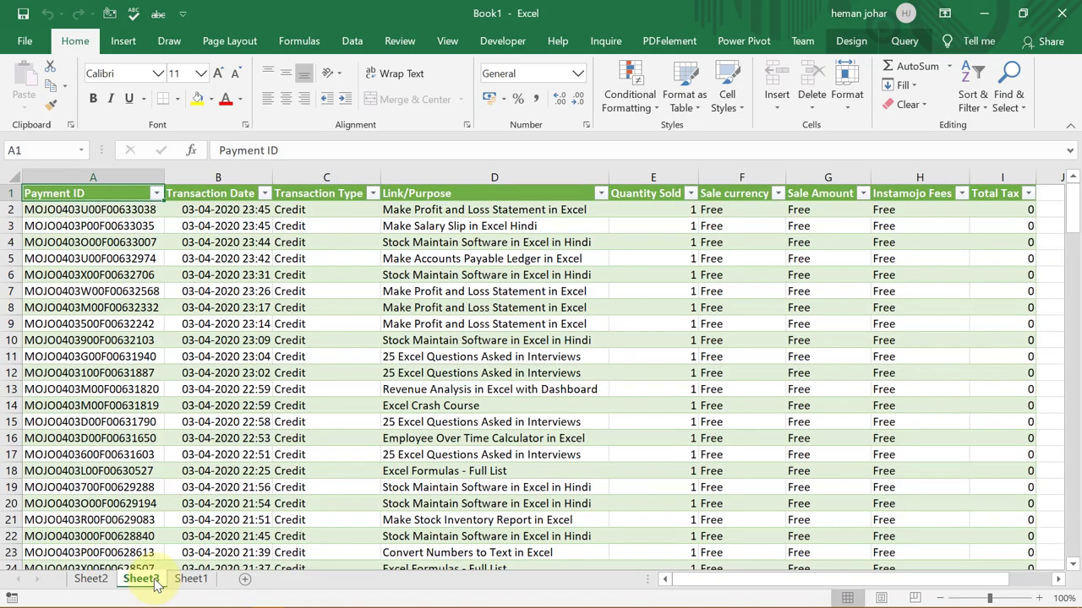
click(186, 579)
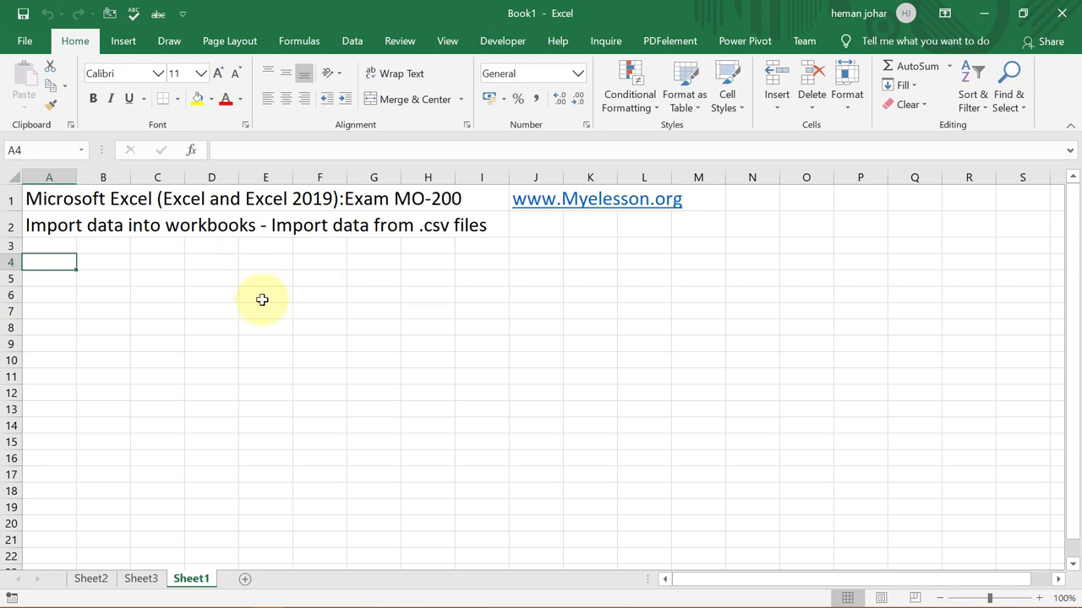
click(351, 44)
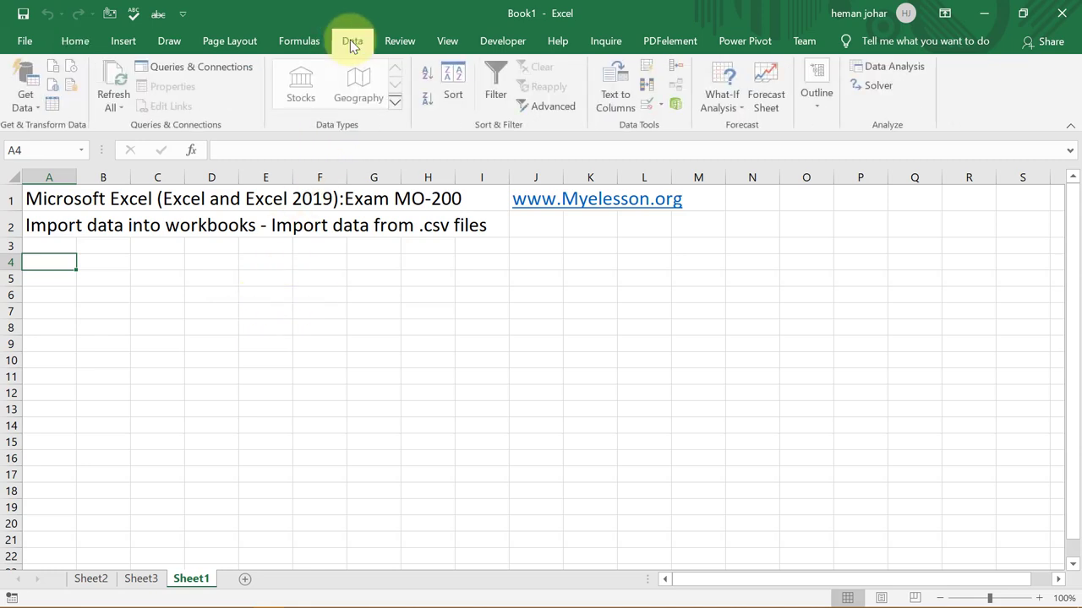
click(52, 70)
click(200, 124)
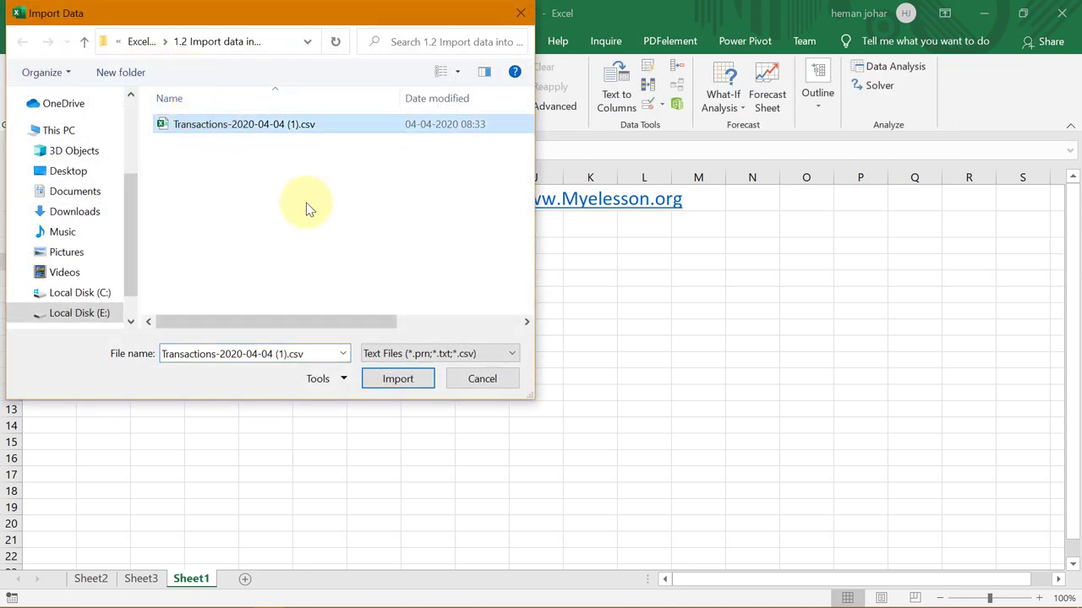
click(397, 379)
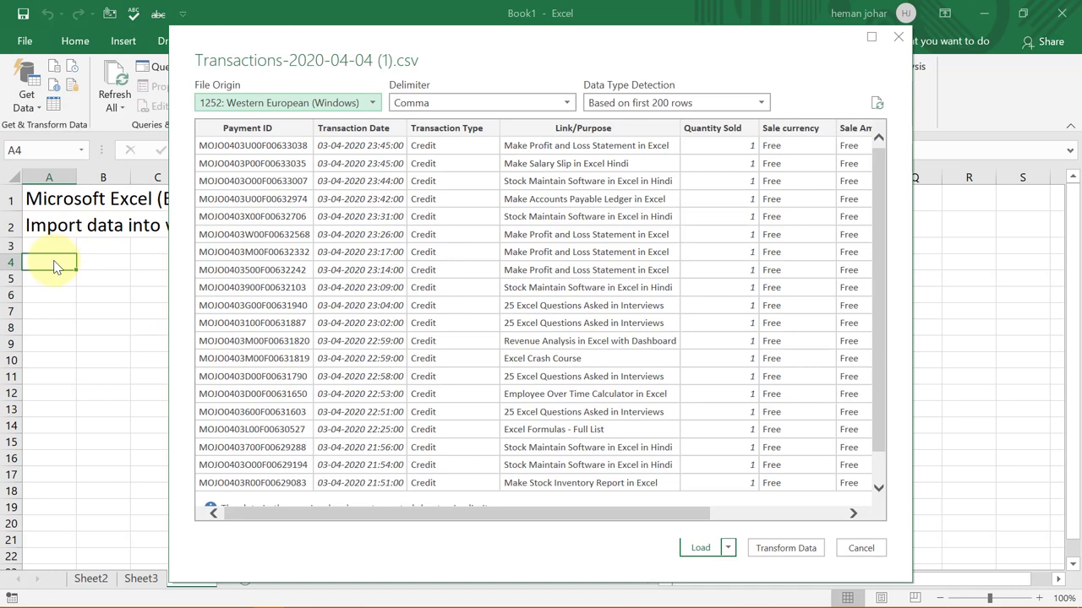
- Load the transactions as a table into the existing worksheet at cell A4 and close the Queries & Connections pane
click(727, 548)
click(756, 581)
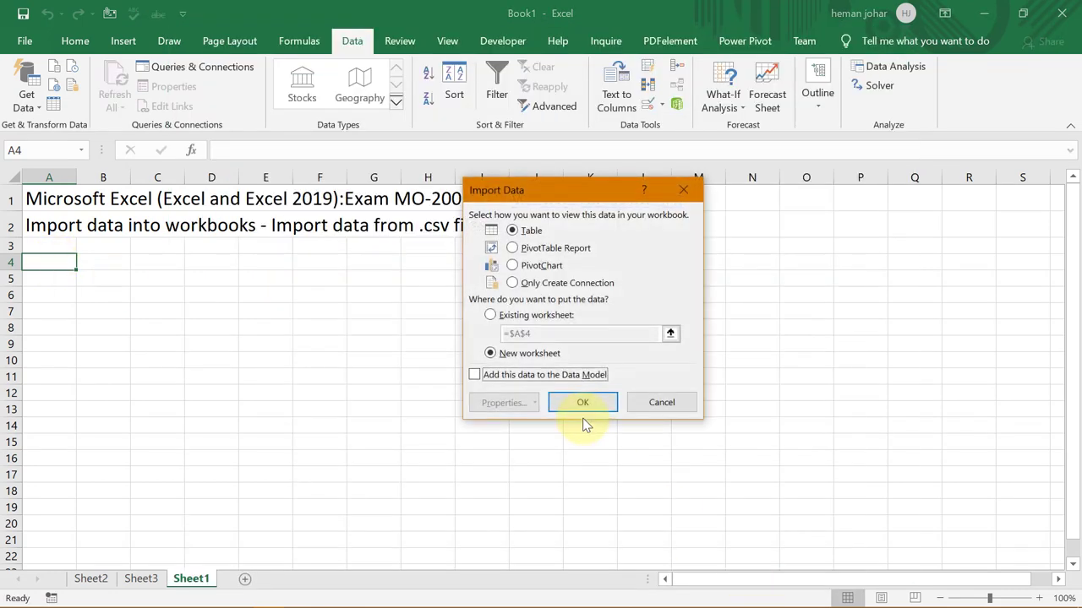
click(490, 315)
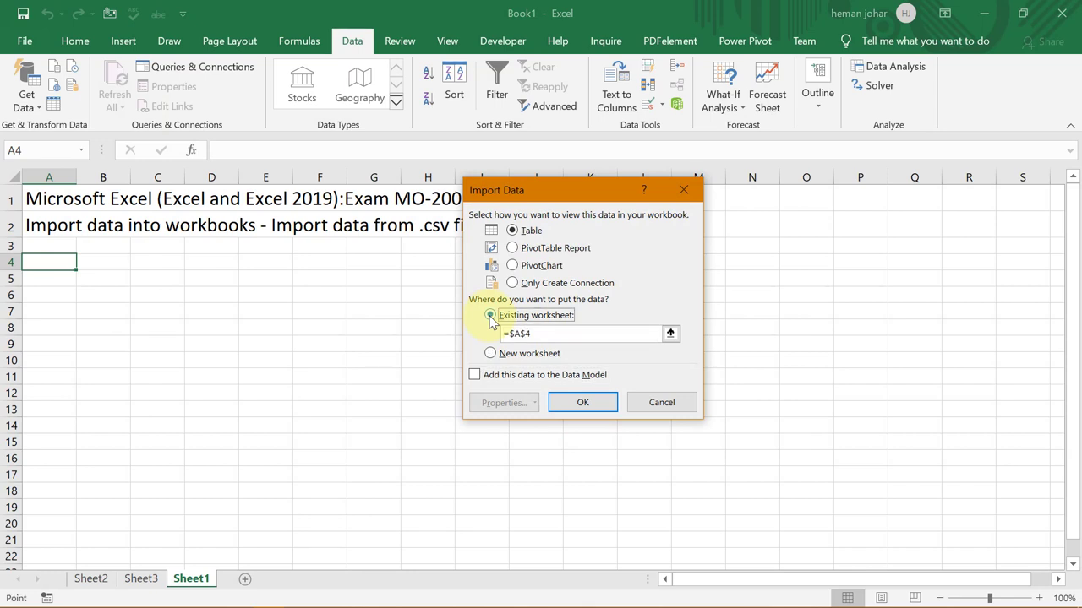
click(67, 269)
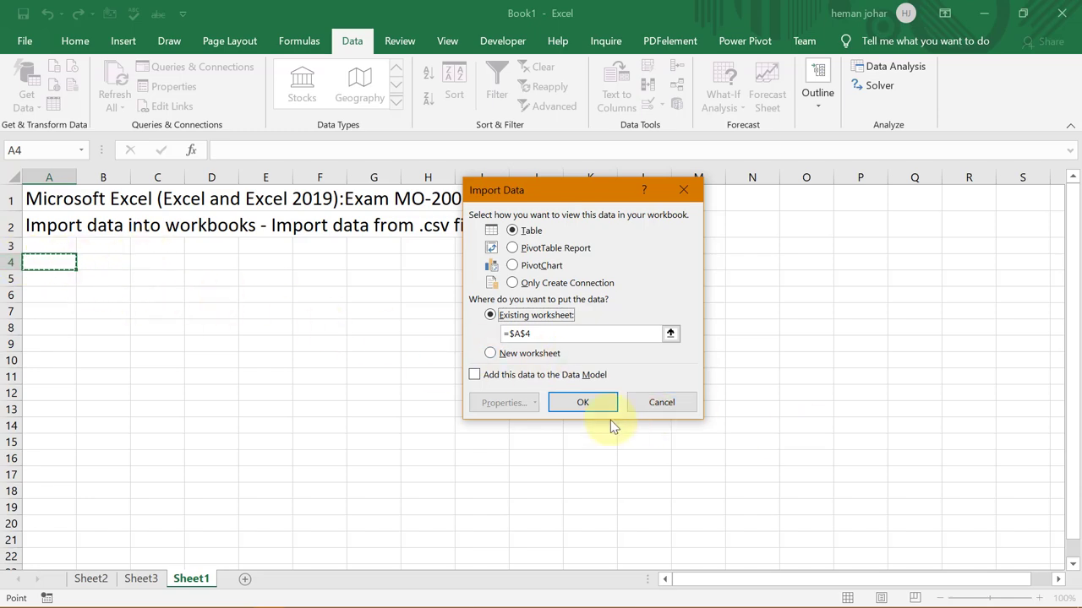
click(590, 401)
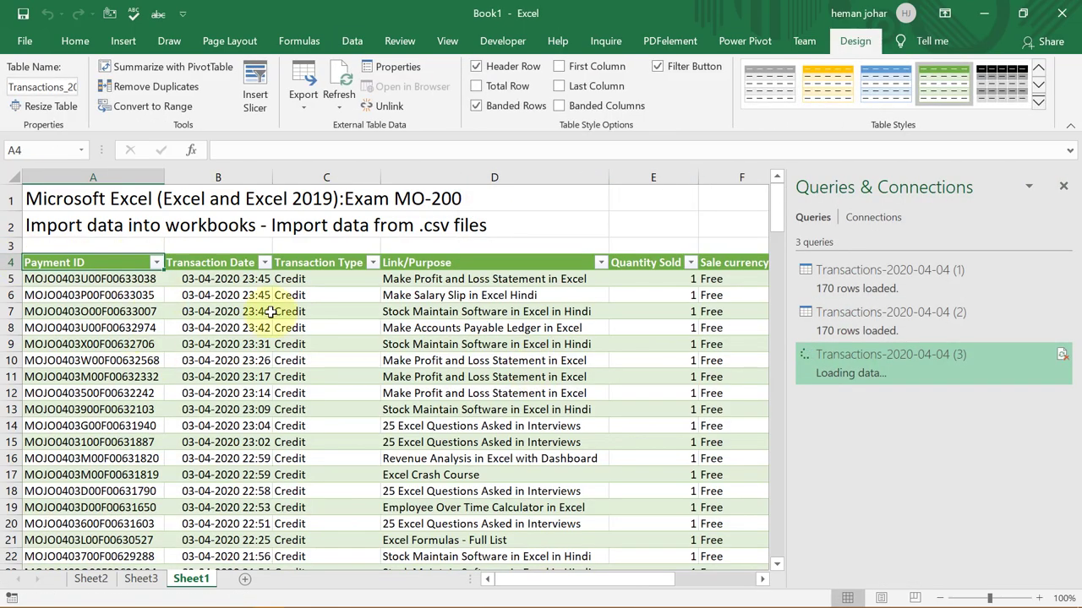
click(1064, 186)
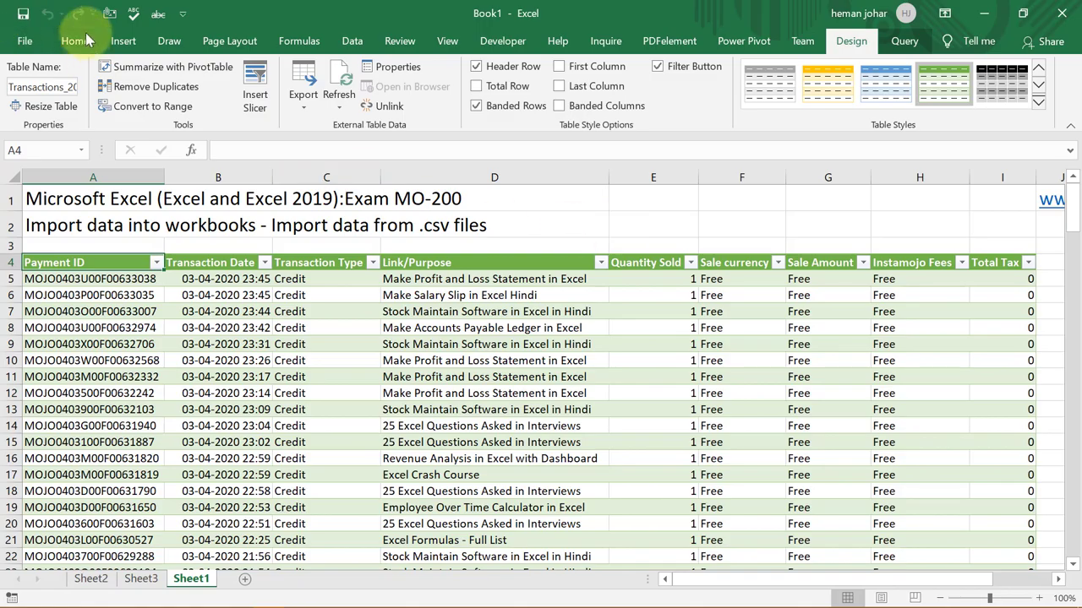
- Start saving the workbook in the Excel Exam subfolder for 1.2, with CSV (Comma delimited) as the file type
click(24, 41)
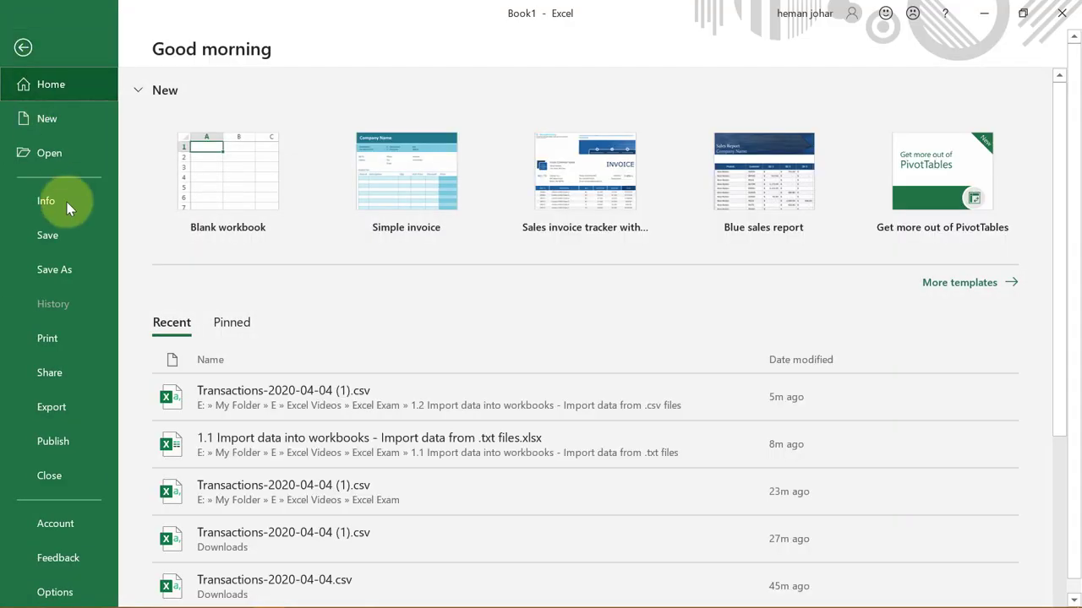
click(54, 269)
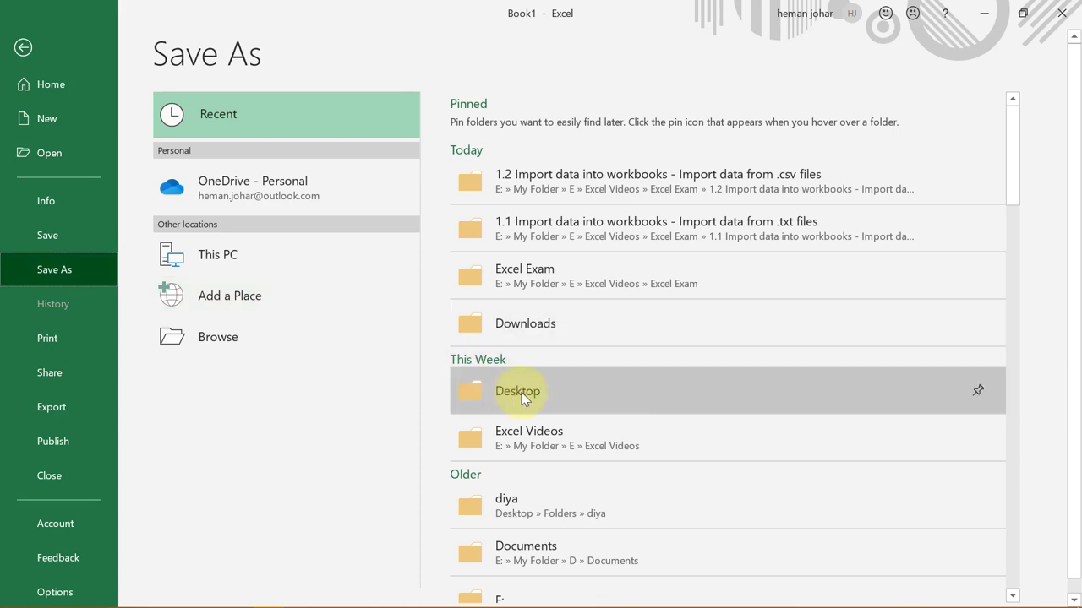
click(528, 280)
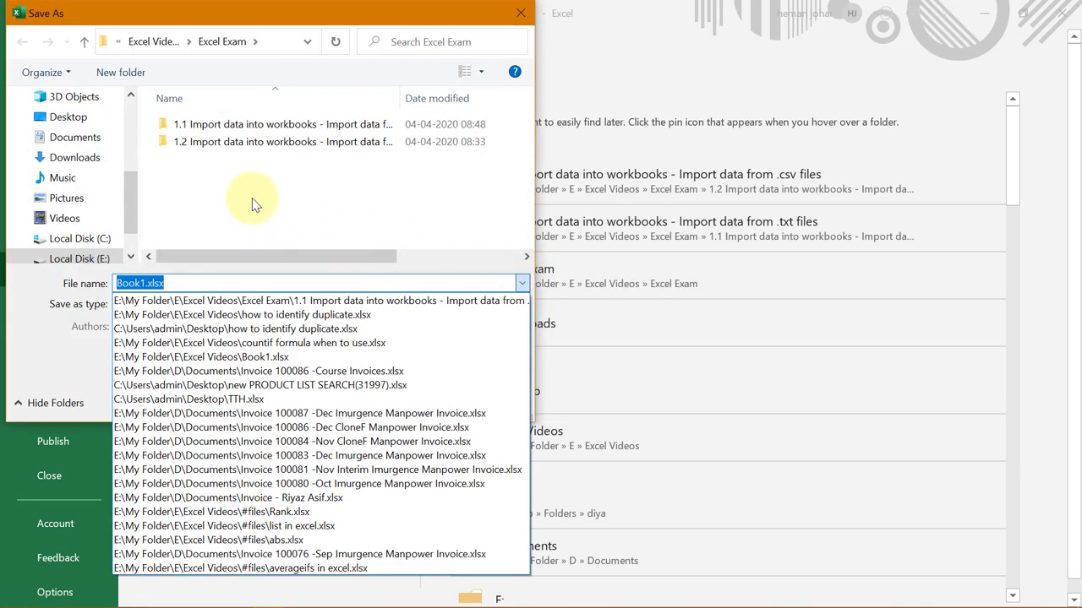
double_click(213, 142)
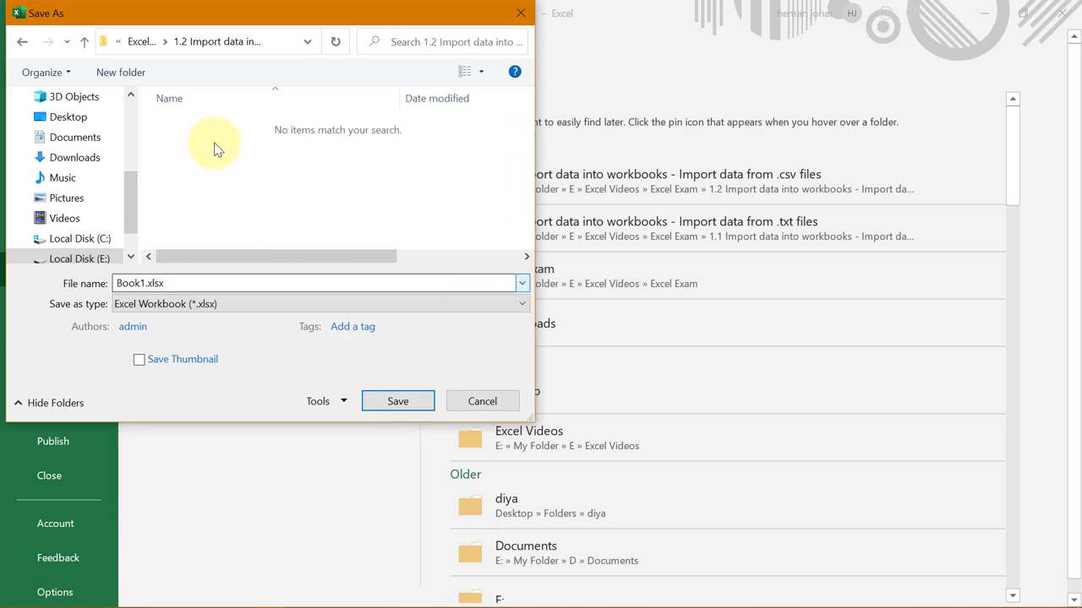
click(229, 306)
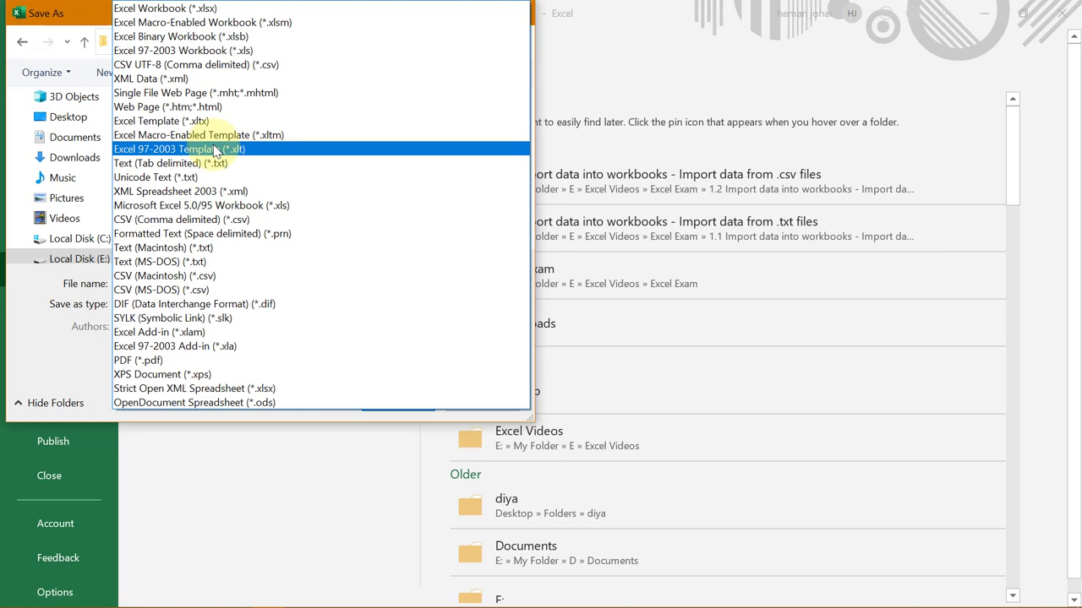
click(186, 224)
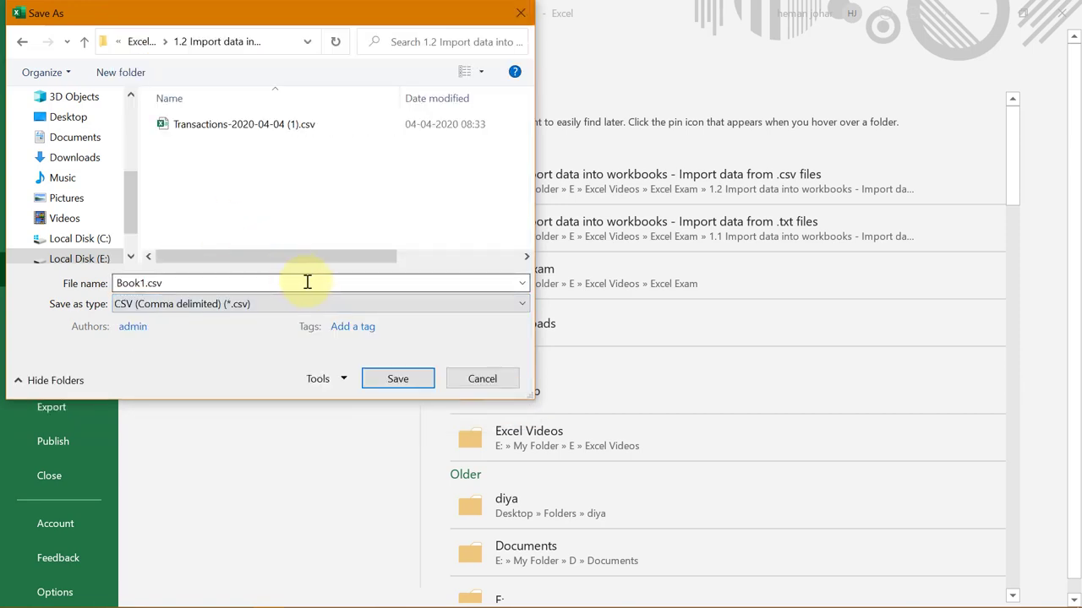
- Name the file 1.2 and save only the active sheet as CSV
double_click(238, 279)
text(1)
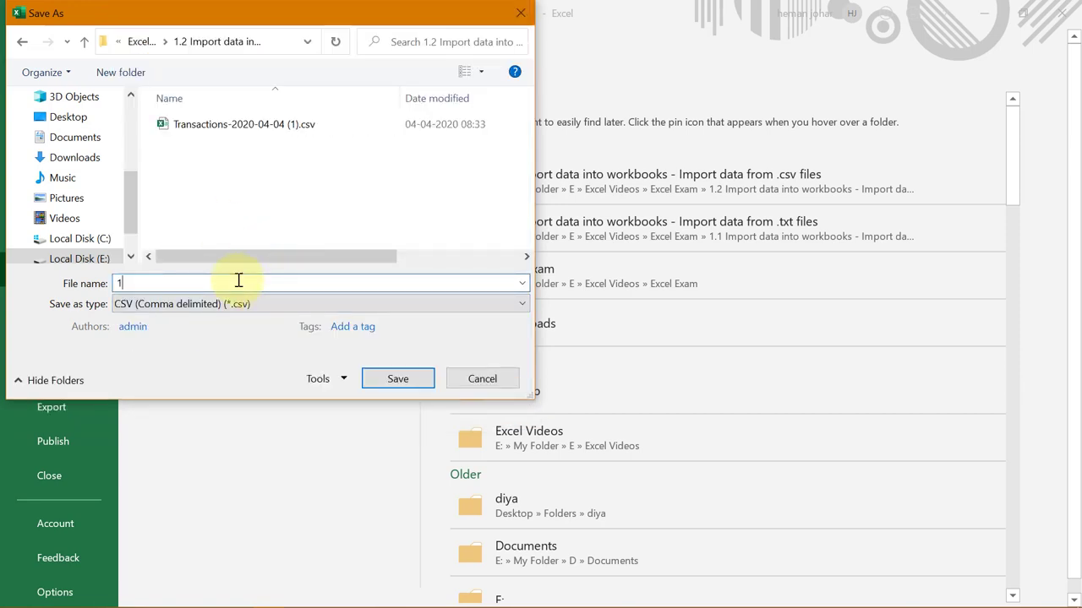
text(.2)
key(Return)
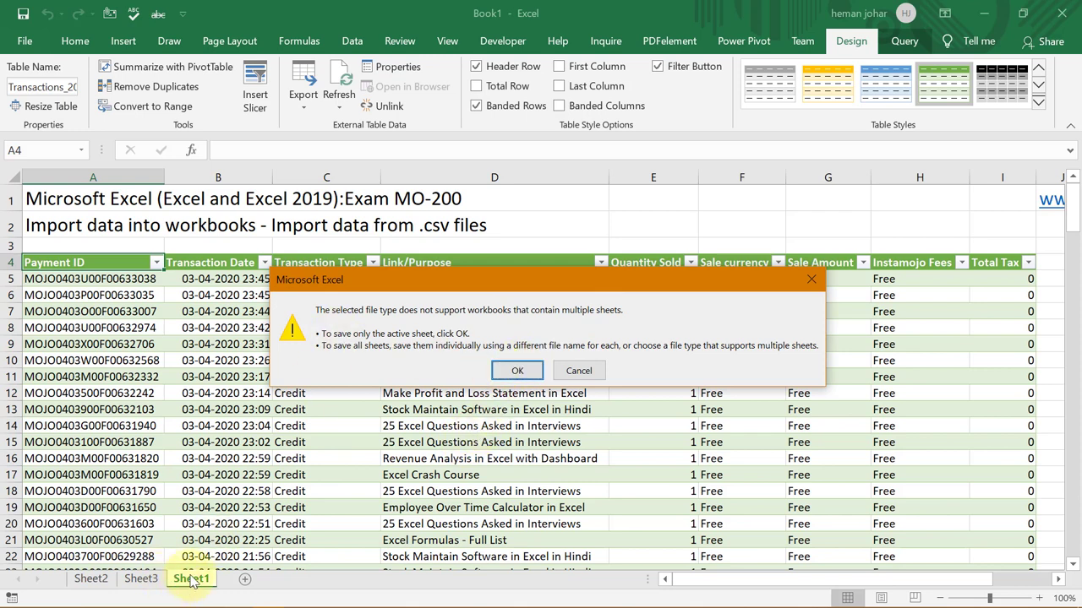
click(516, 370)
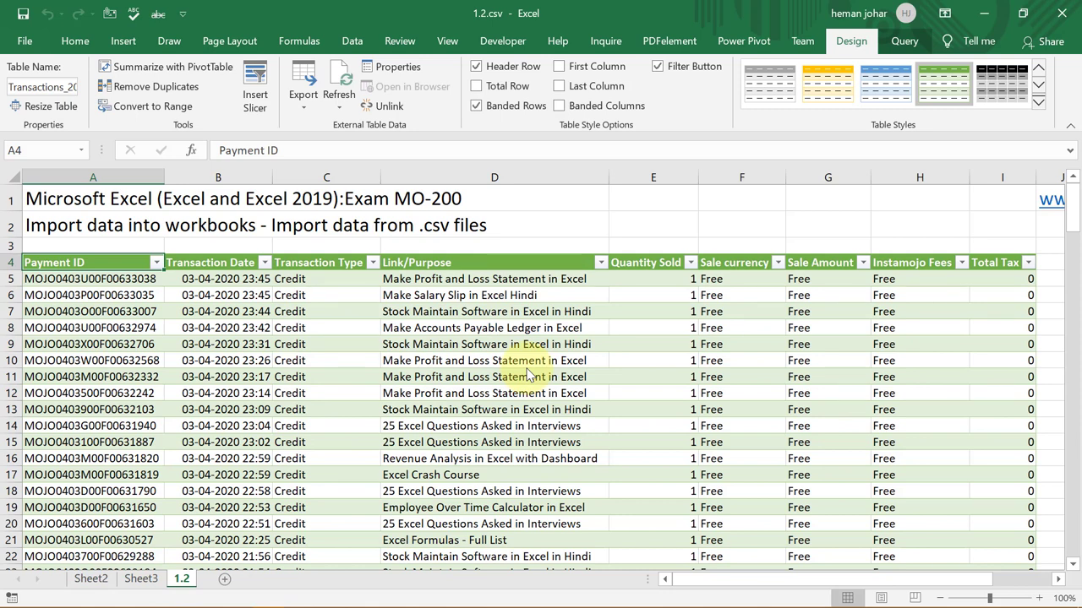
- Close the workbook and save its changes as comma-delimited CSV, replacing the existing 1.2.csv
click(1067, 13)
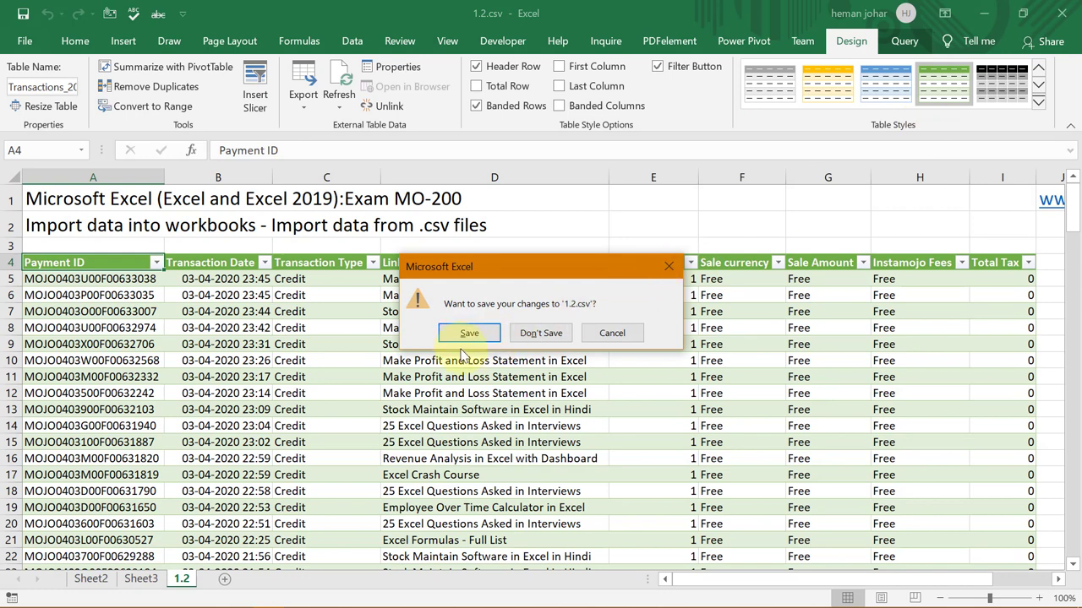
click(464, 335)
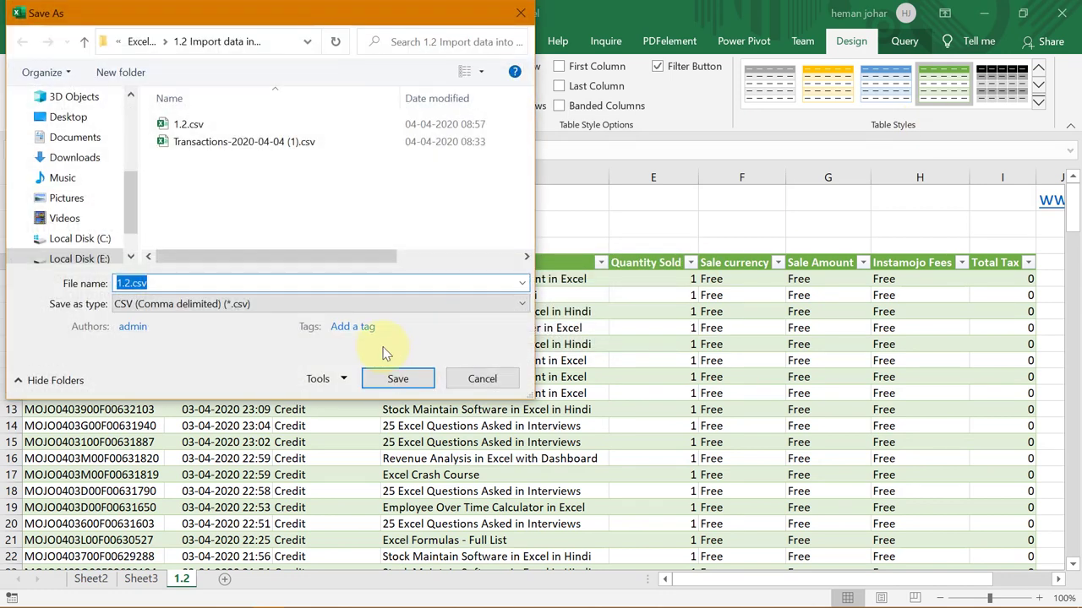
click(392, 377)
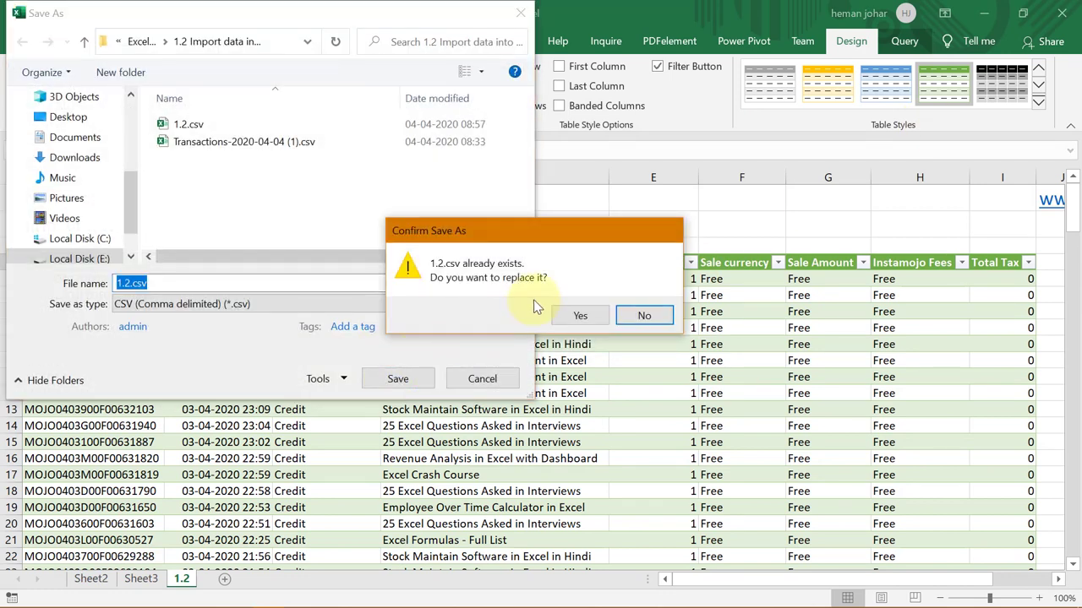
click(574, 315)
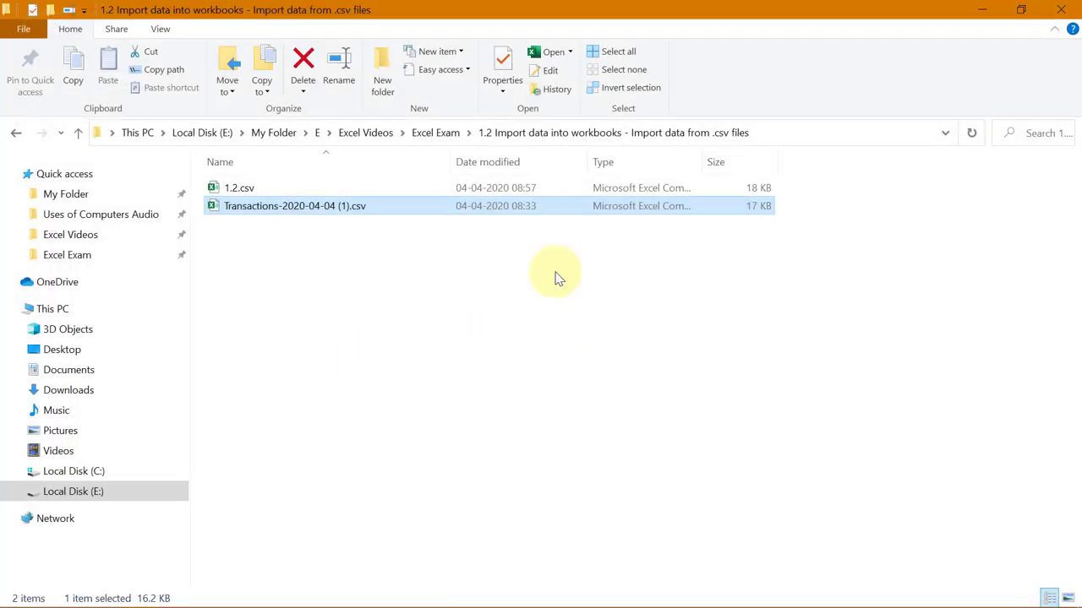
- Minimize the file folder and review the 1.1 and 1.2 objective domains in the Exam MO-200 PDF in Adobe Reader
click(989, 10)
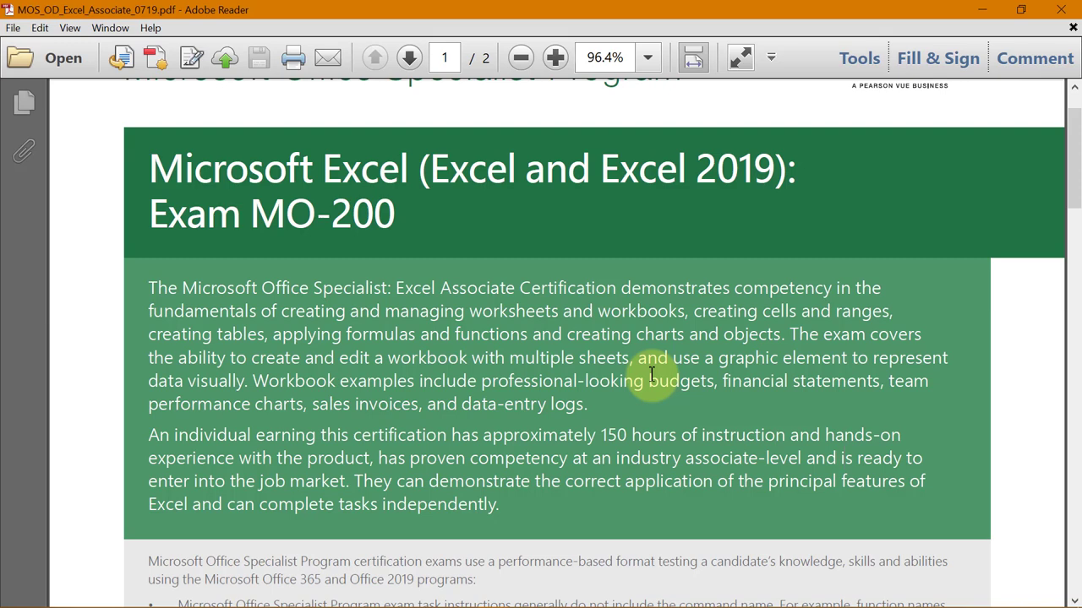
scroll(651, 374, down, 5)
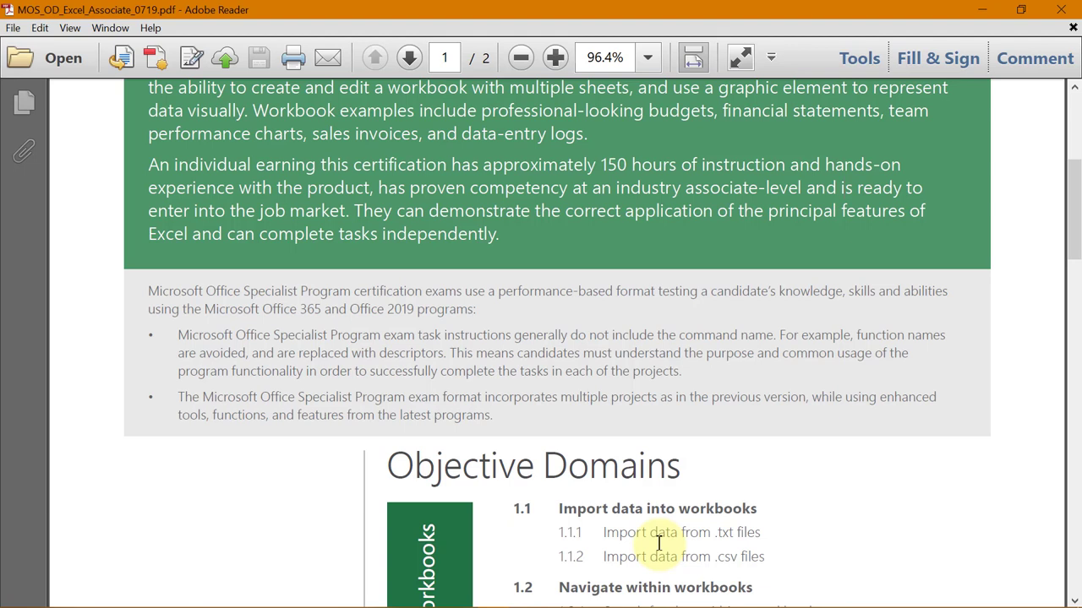
scroll(642, 545, down, 2)
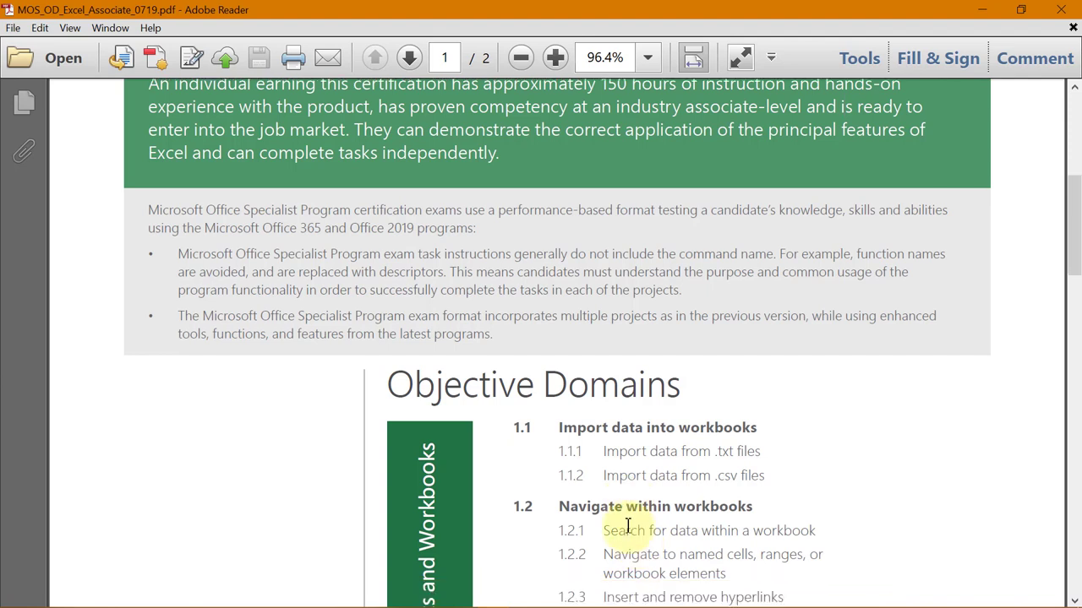
scroll(616, 502, down, 1)
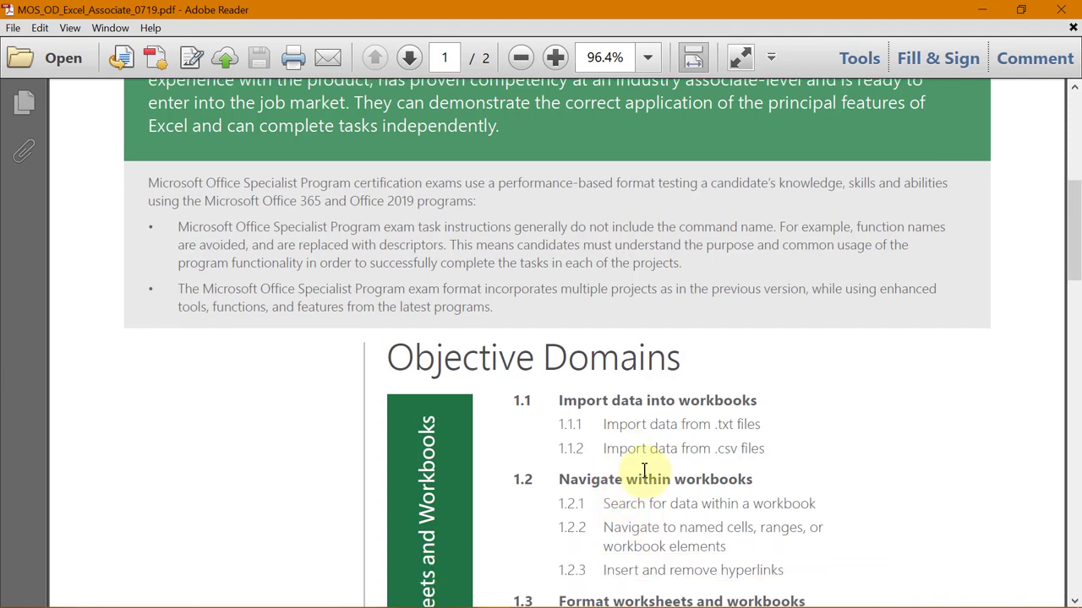
scroll(644, 464, down, 1)
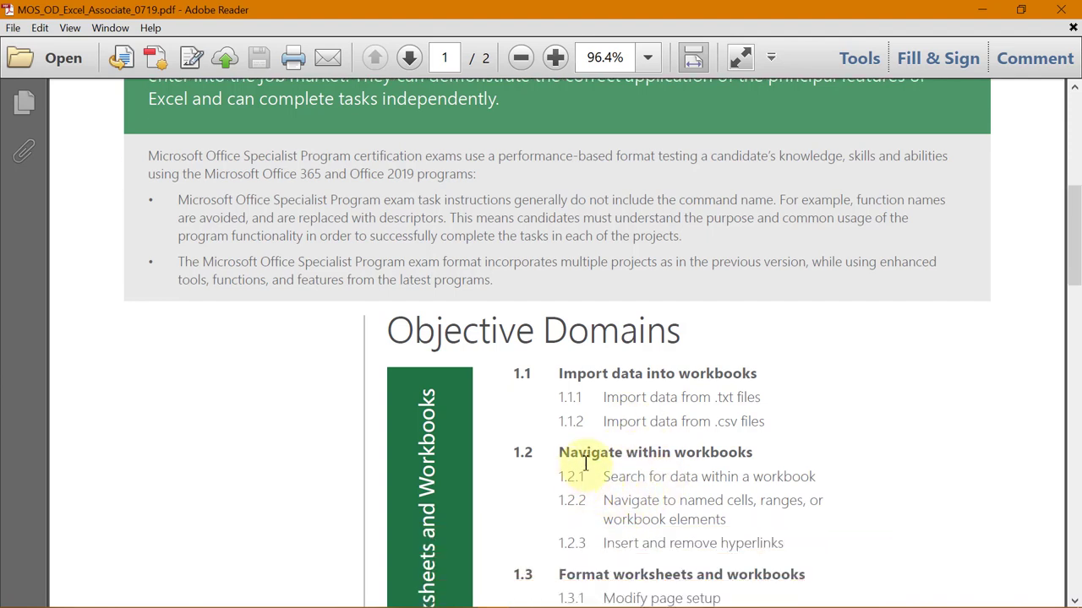